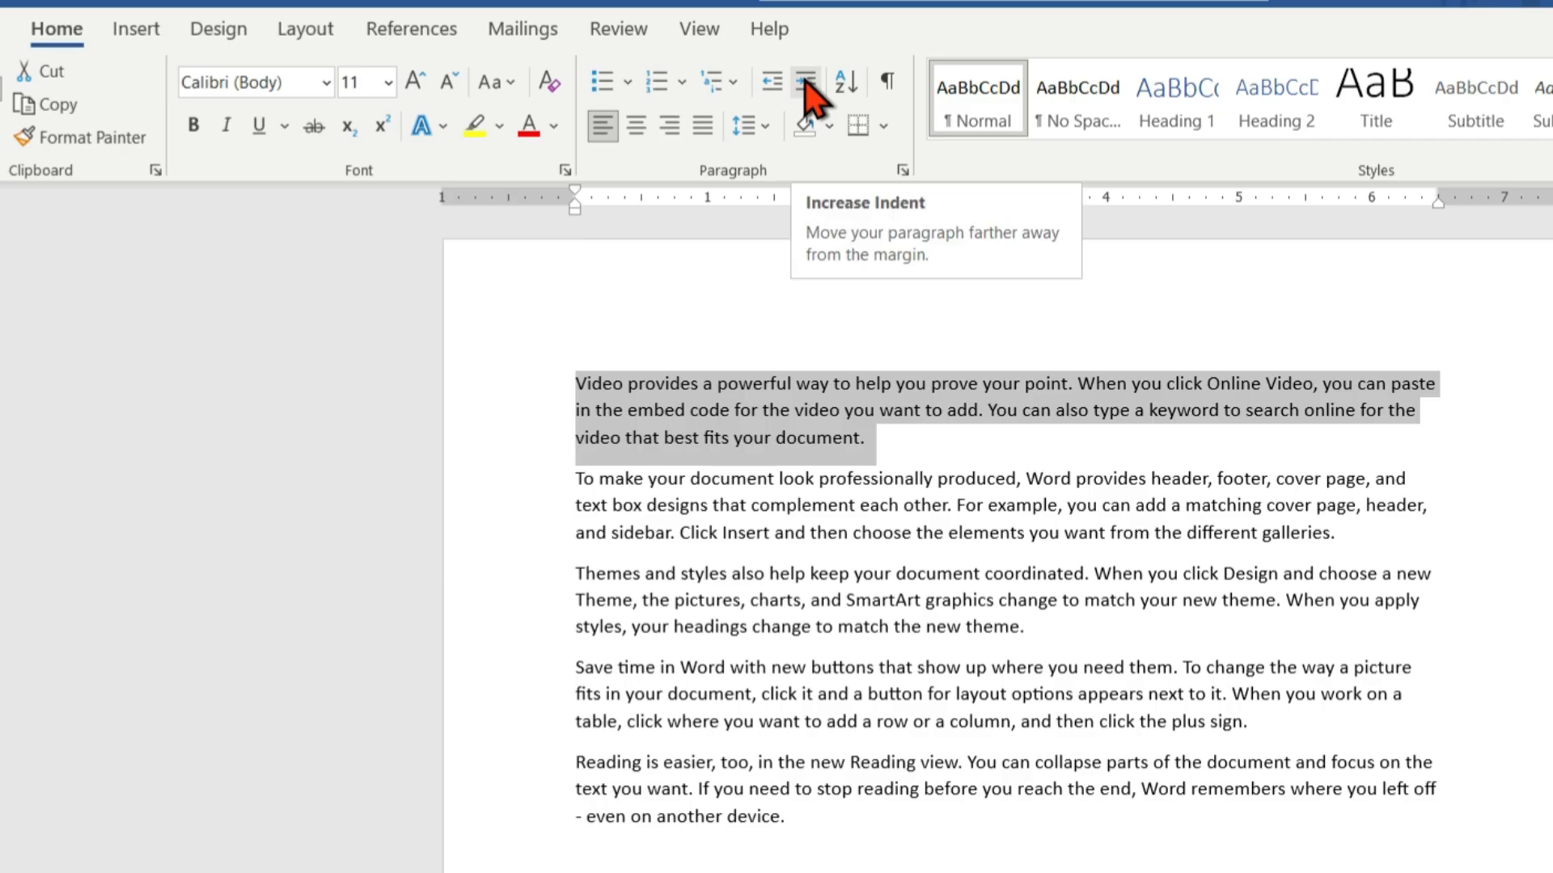
Increase the indent of the selected first paragraph by five levels, to 2.5 inches
left_click(803, 80)
left_click(805, 81)
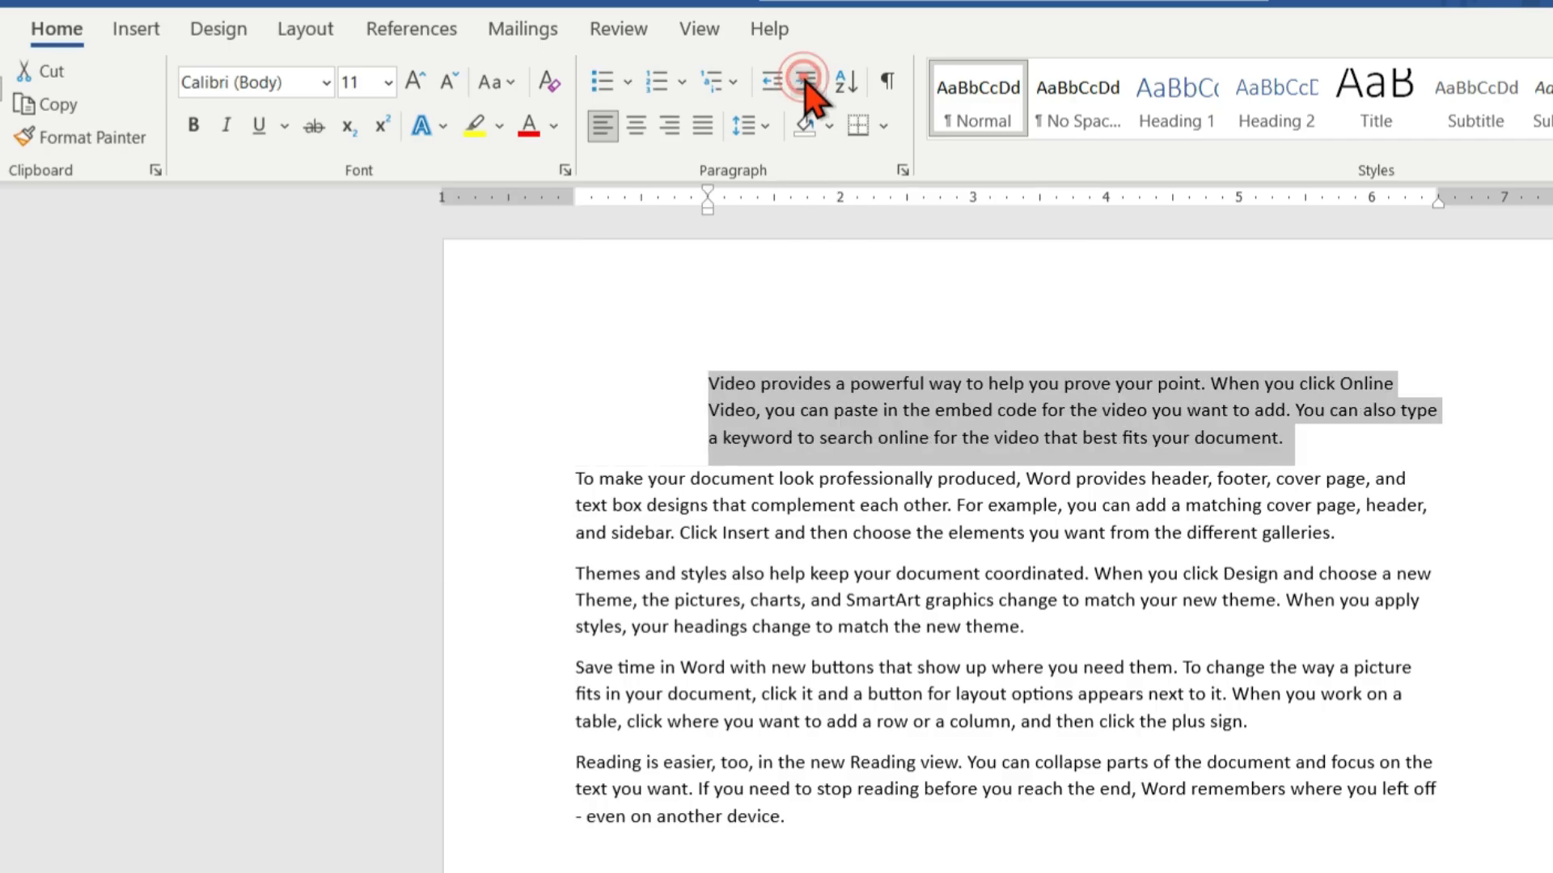
left_click(805, 81)
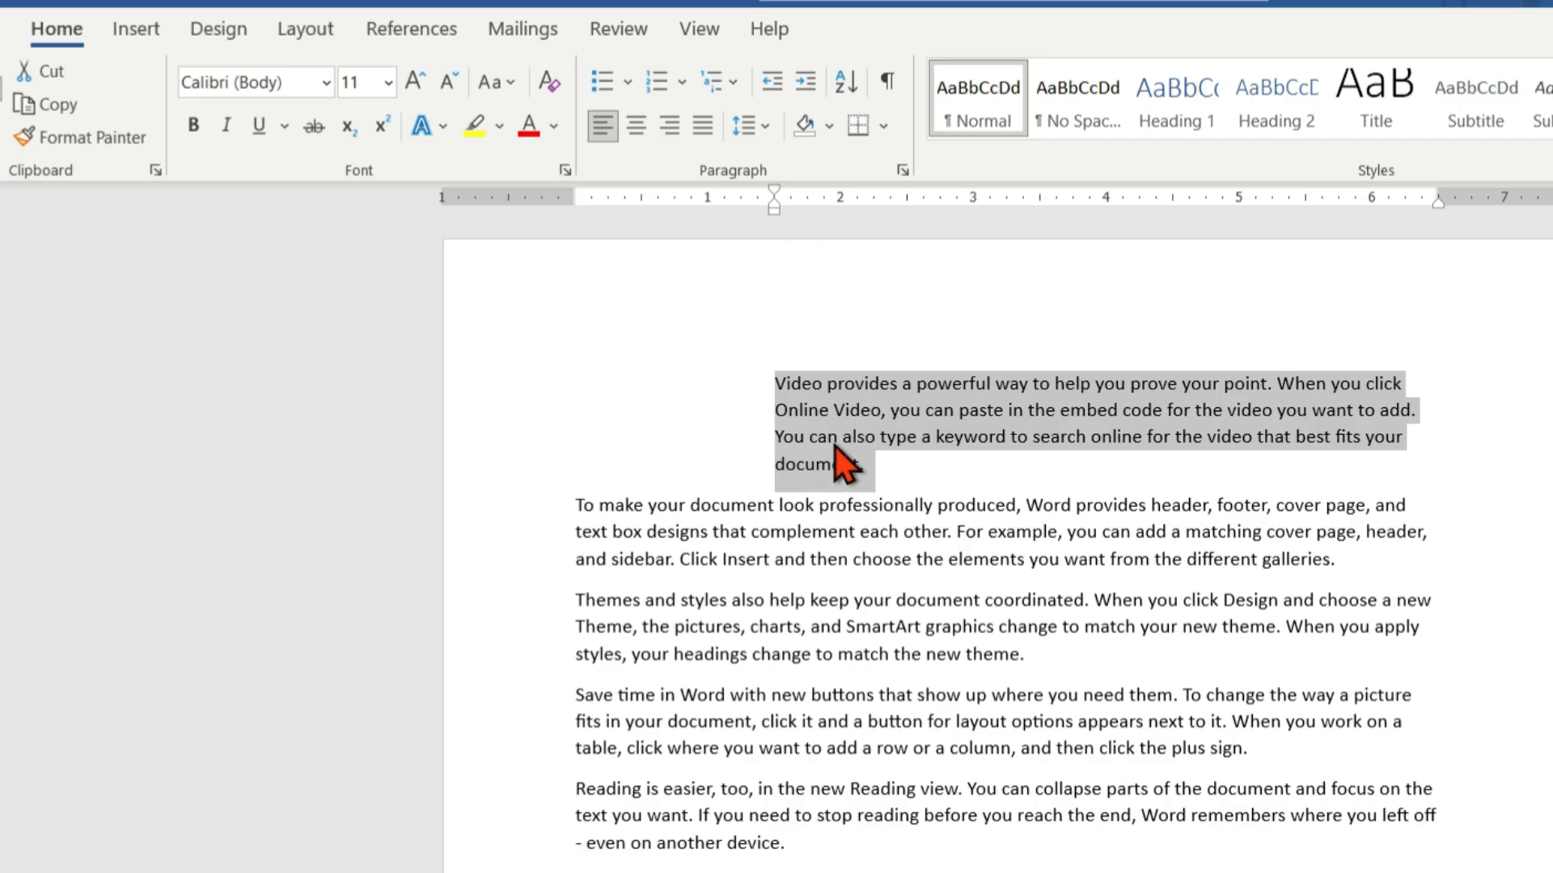
left_click(805, 80)
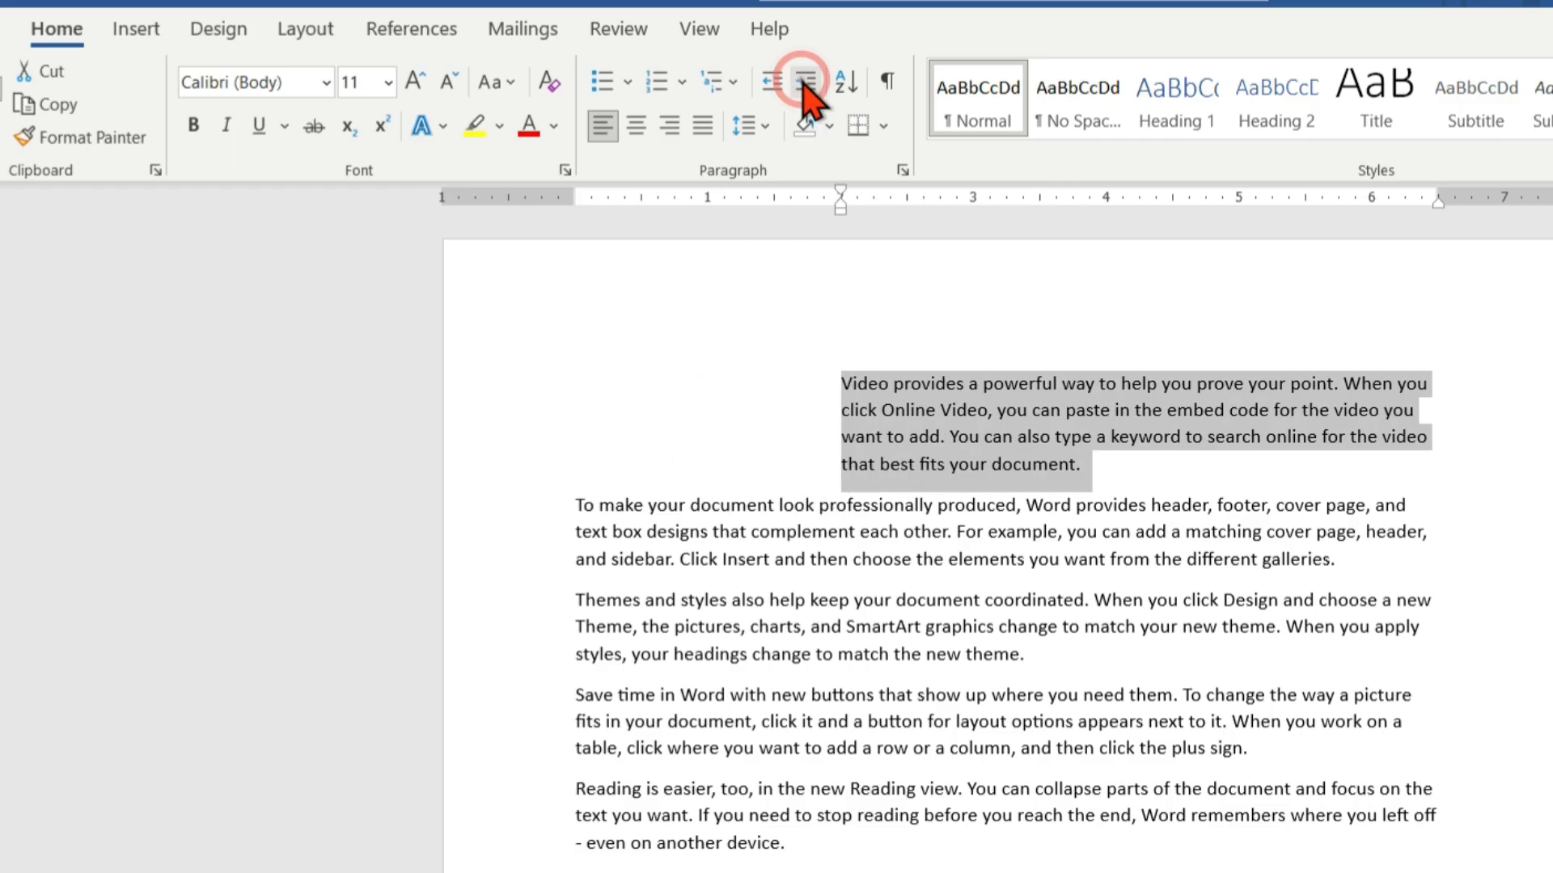
left_click(805, 81)
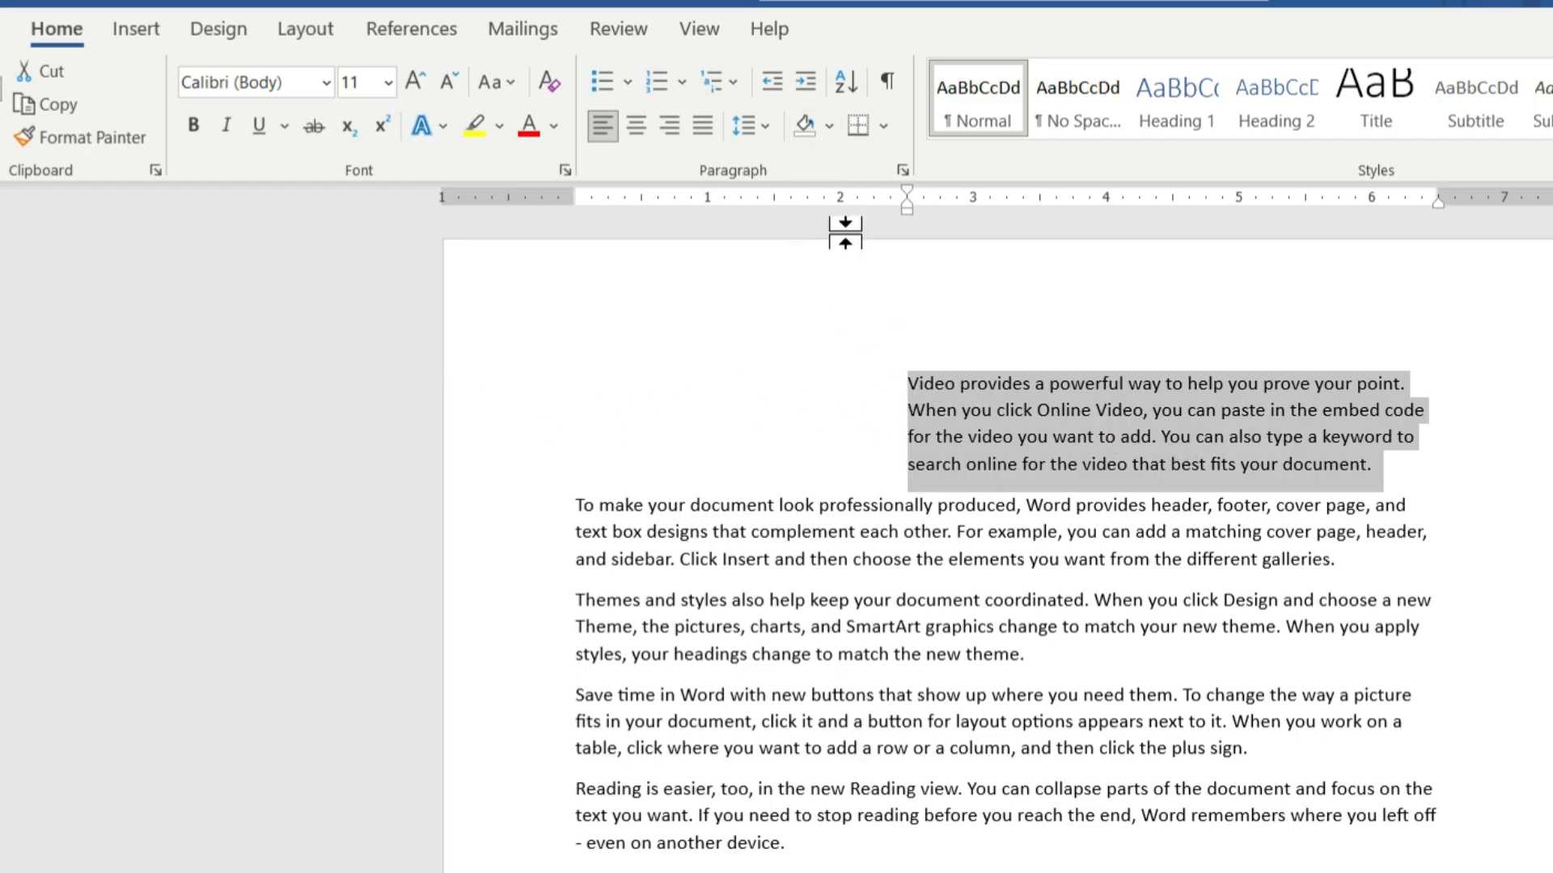
Decrease the first paragraph's indent by three levels, to 1 inch
left_click(778, 94)
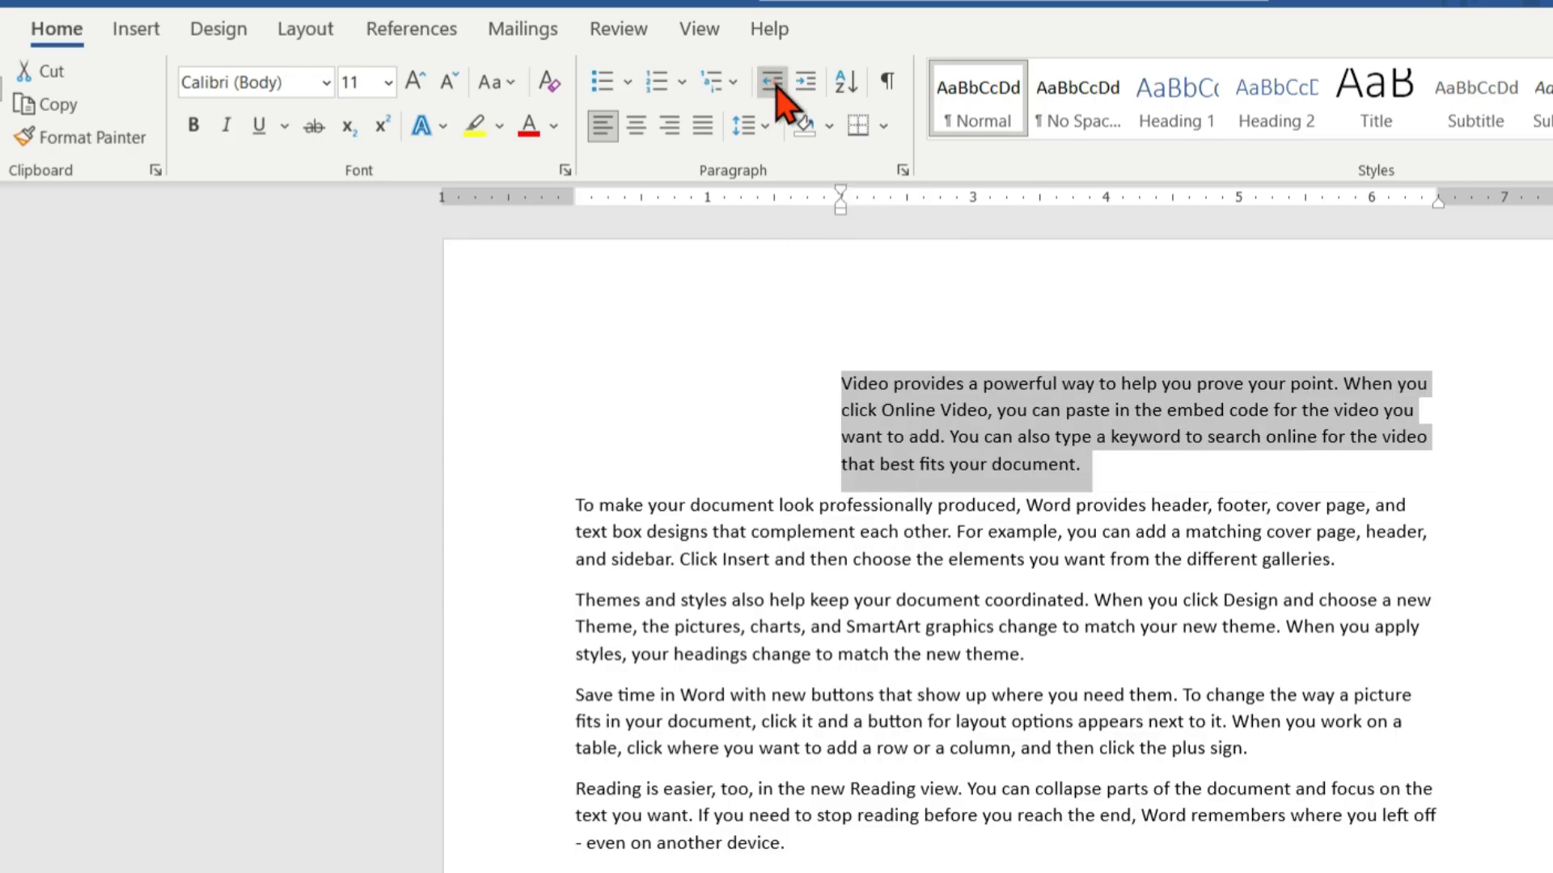
left_click(774, 84)
left_click(775, 84)
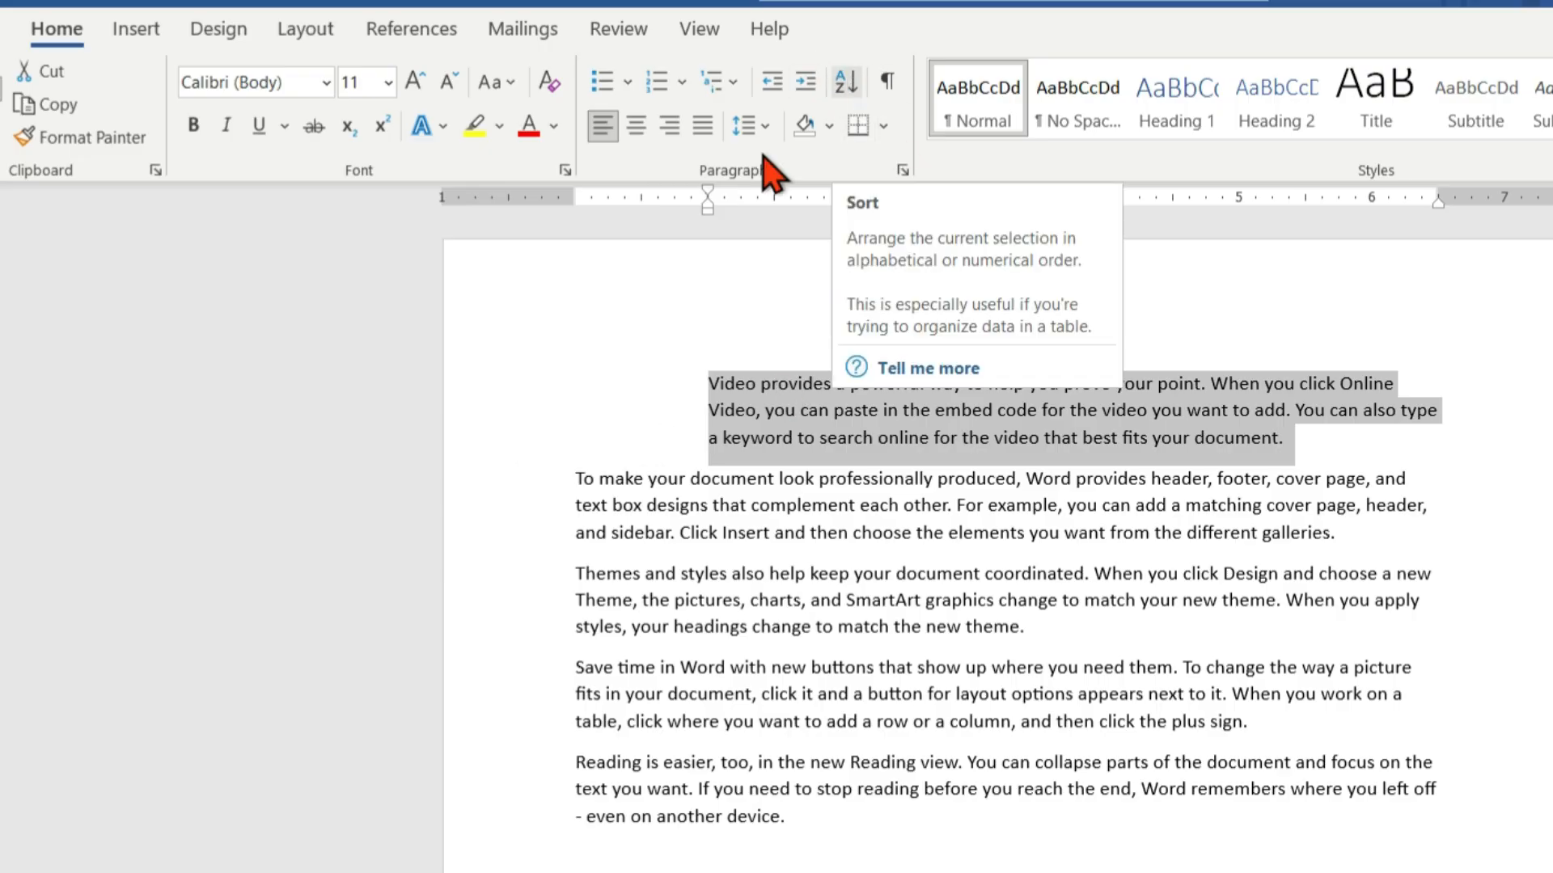
Delete the last three paragraphs, from "Themes and styles" to the end of the document
left_click(733, 600)
left_click_drag(804, 819, 575, 576)
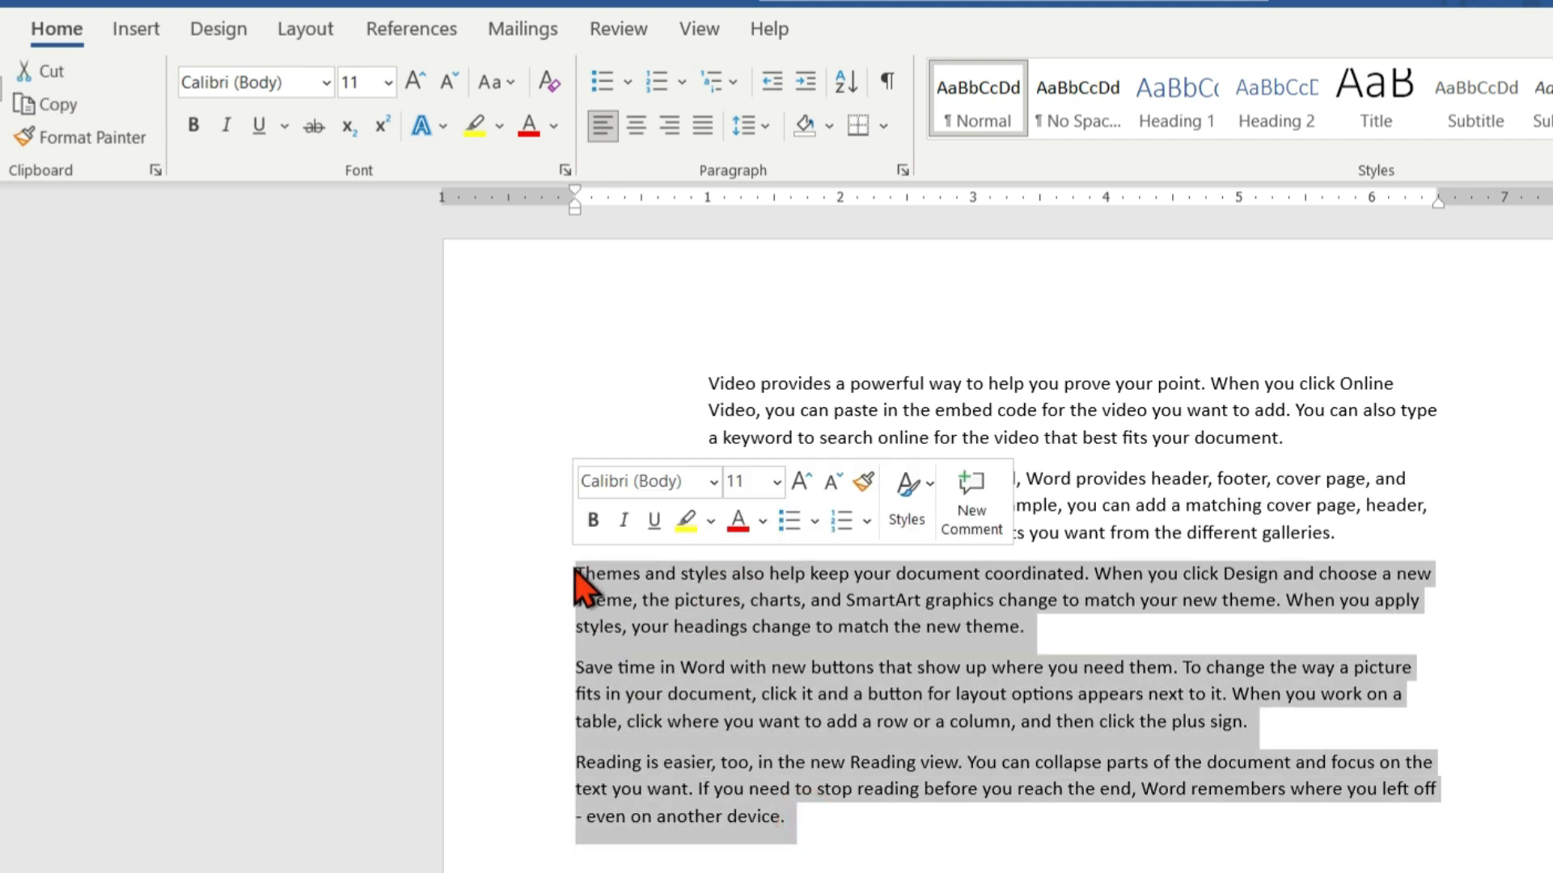
key("Delete")
Make both remaining paragraphs bold, the indented first one and the one below it
left_click_drag(1296, 432, 721, 376)
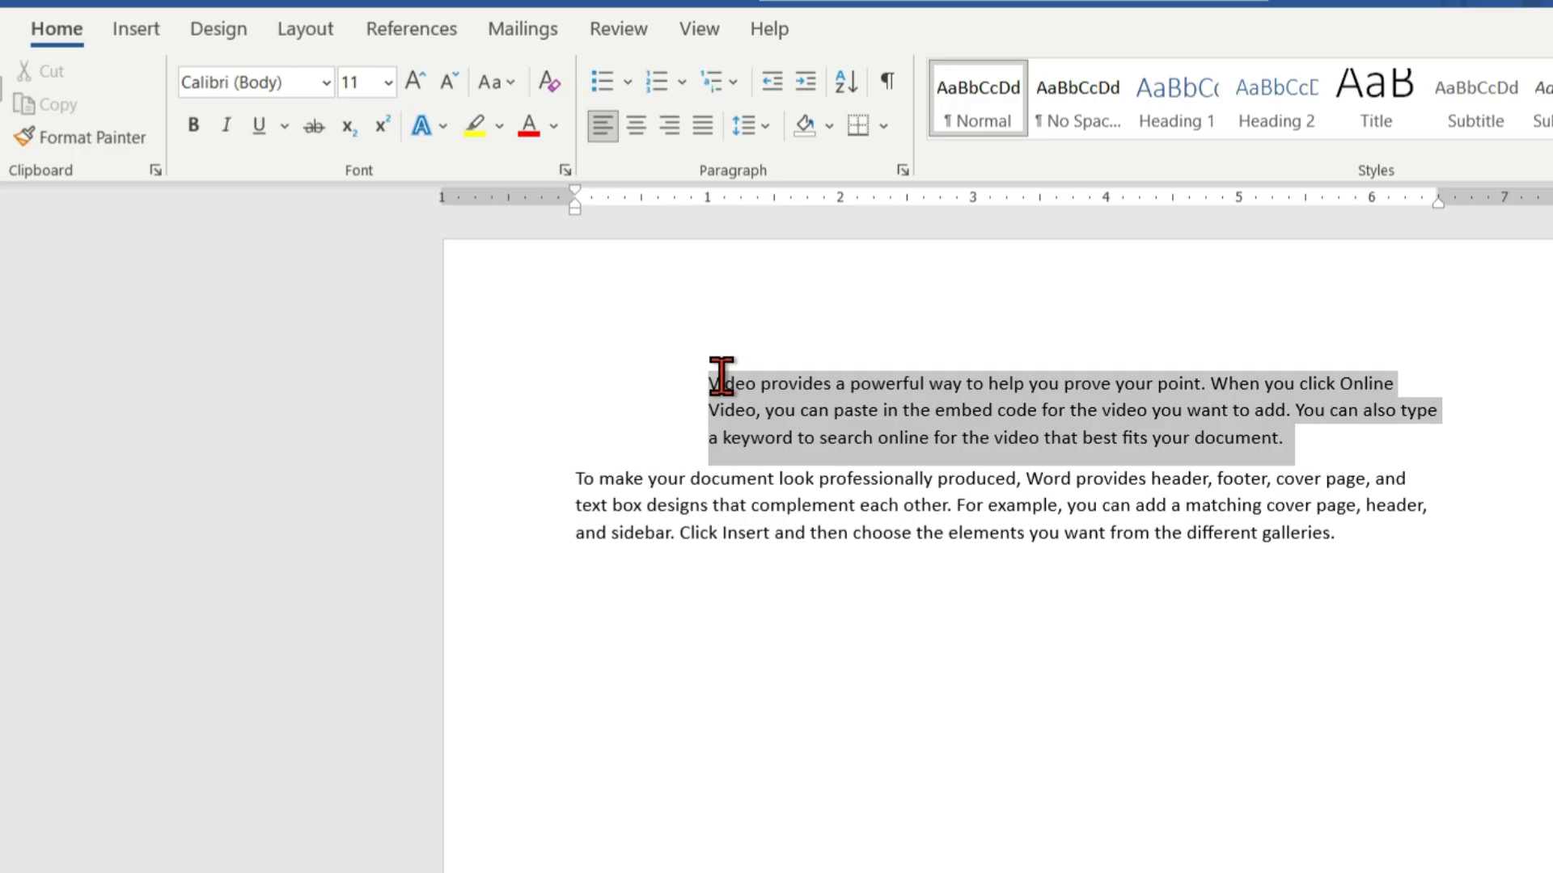
left_click(191, 125)
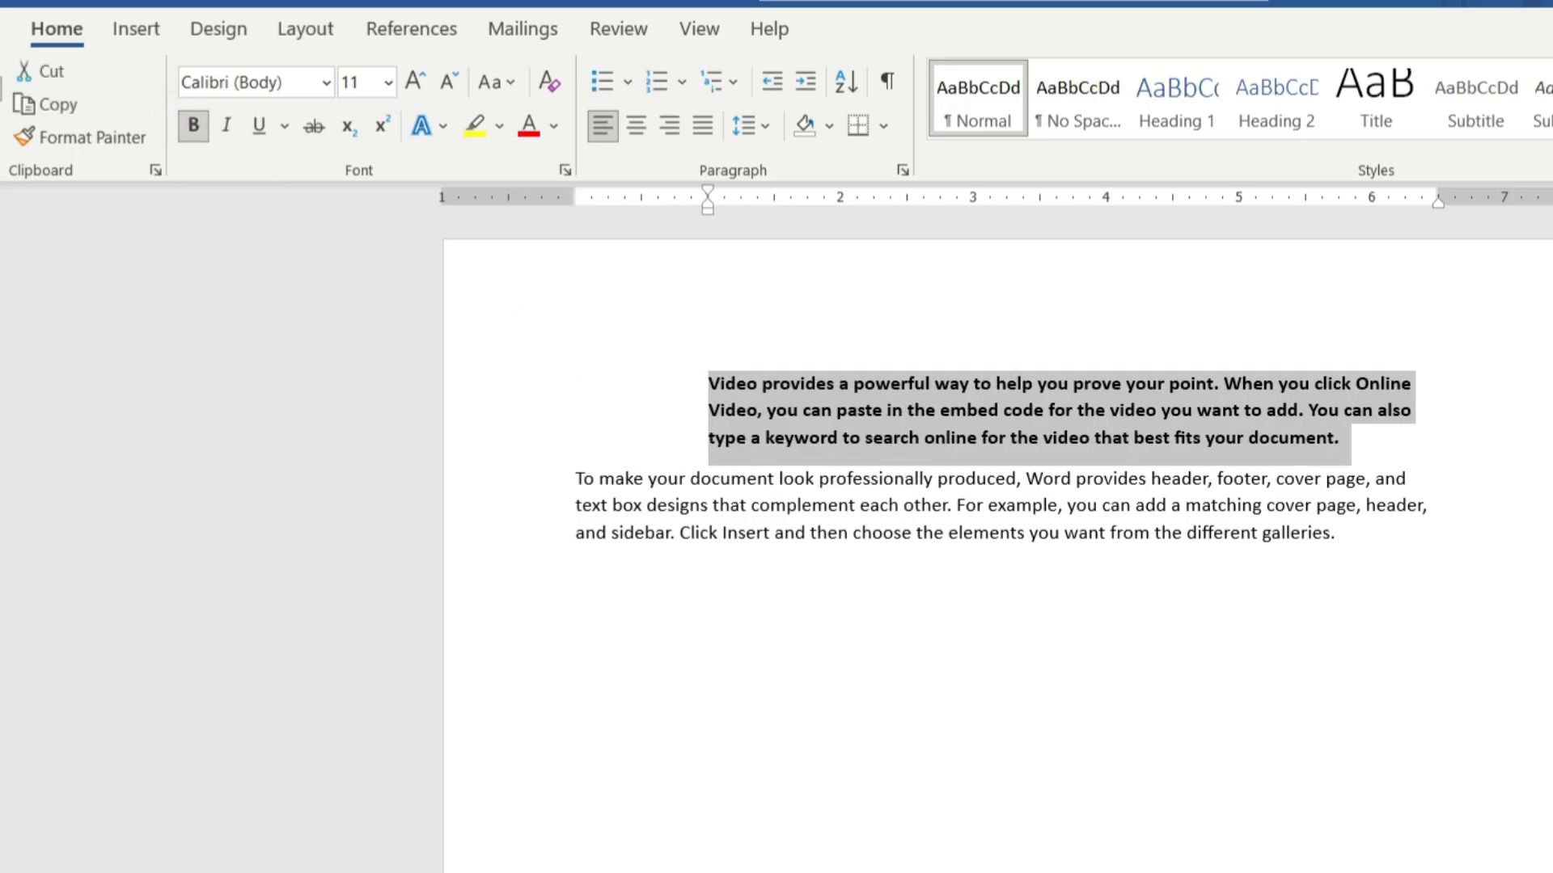
left_click(894, 439)
left_click_drag(1360, 543, 571, 482)
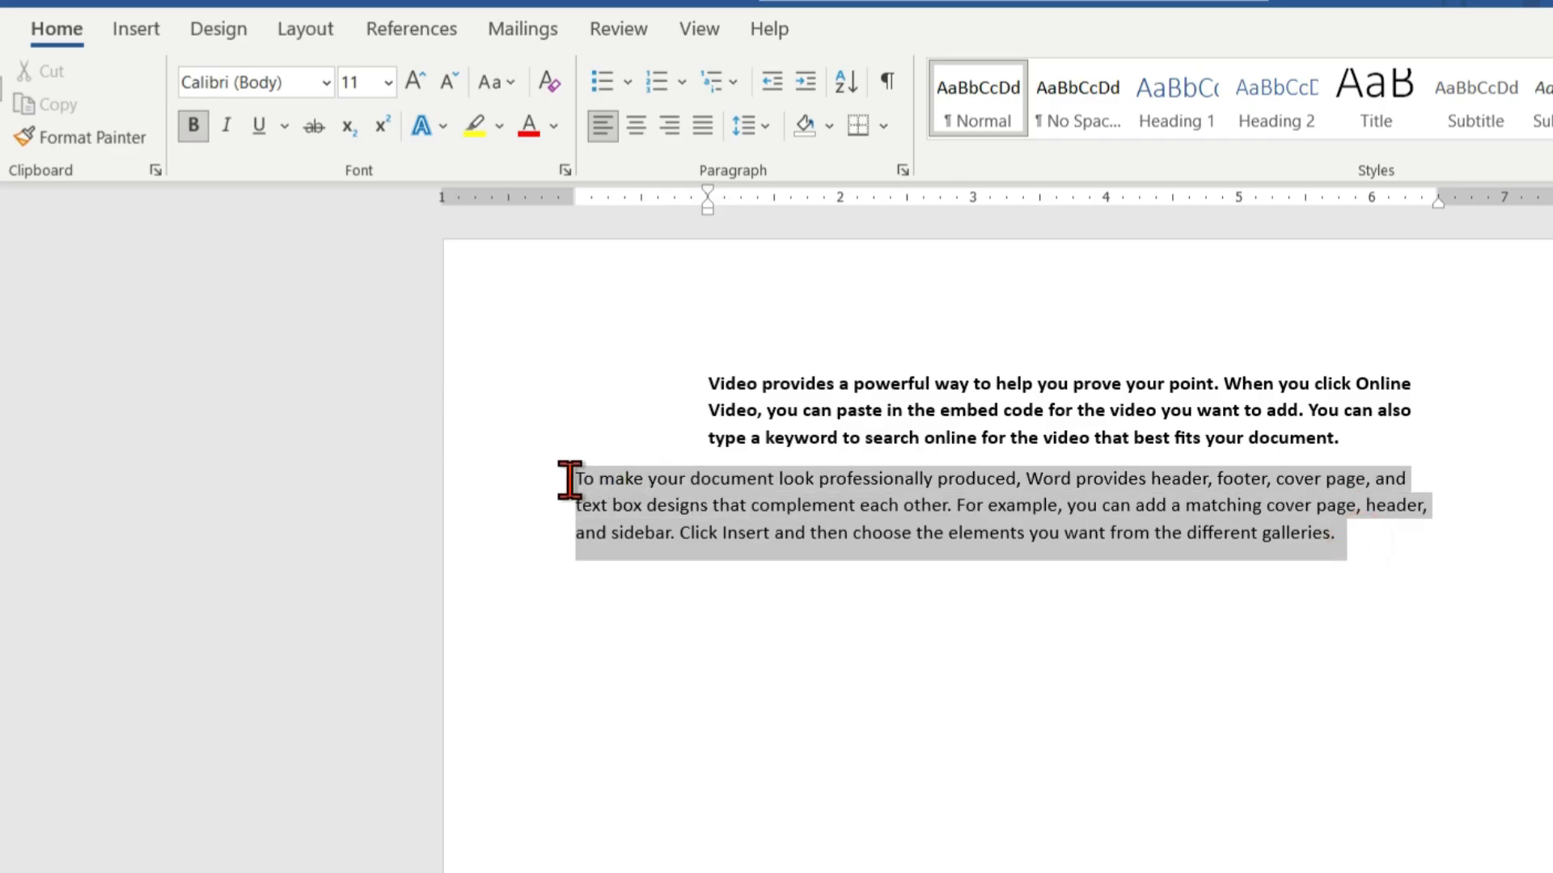
left_click(194, 126)
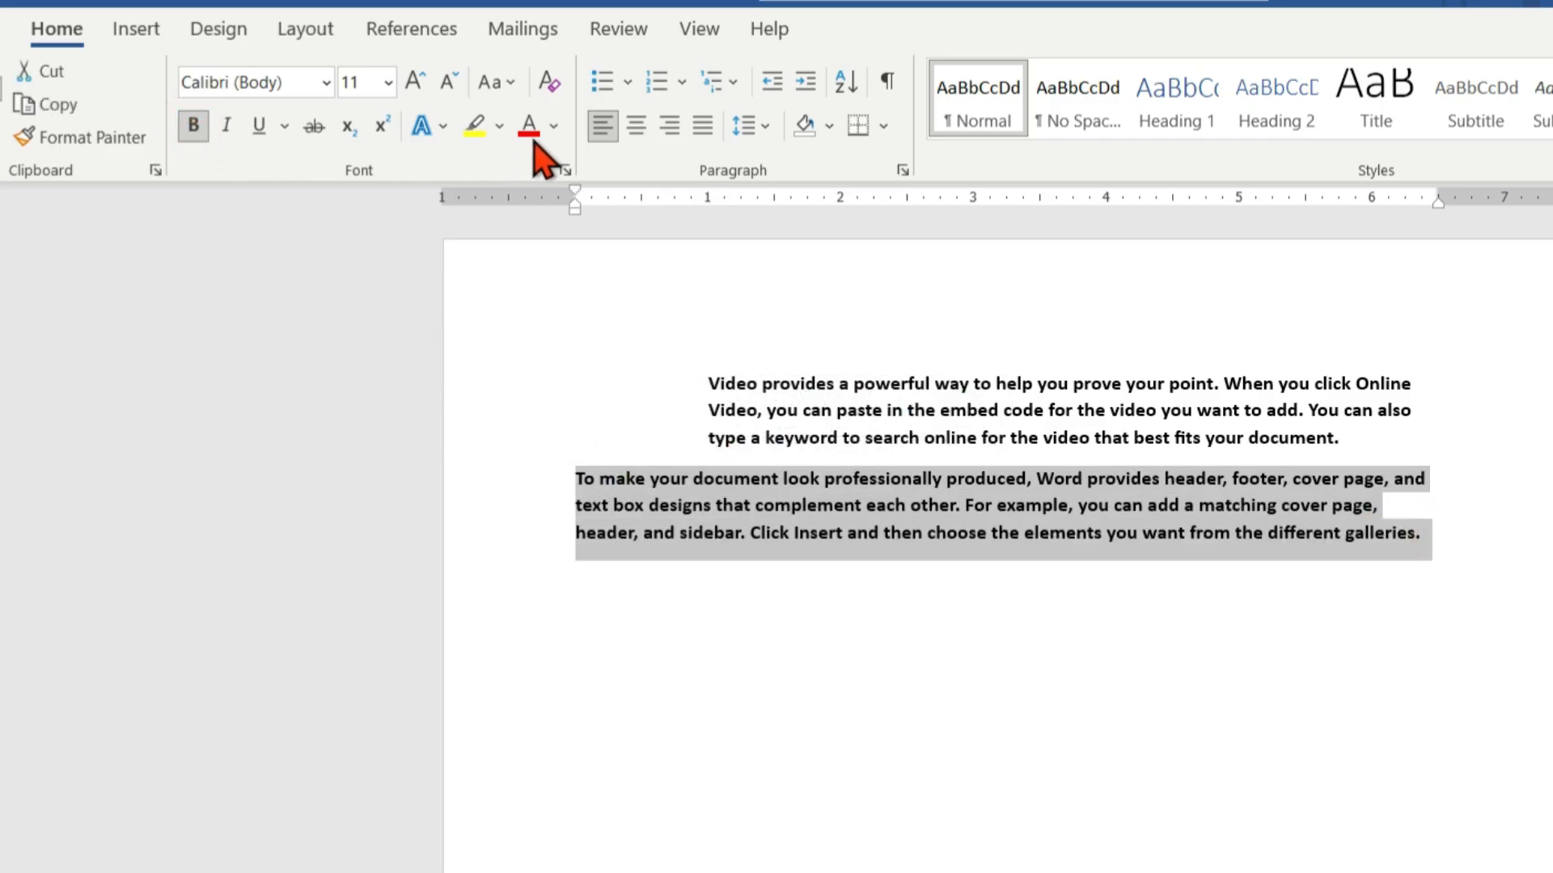
Change the font color of the second paragraph to standard red
left_click(556, 127)
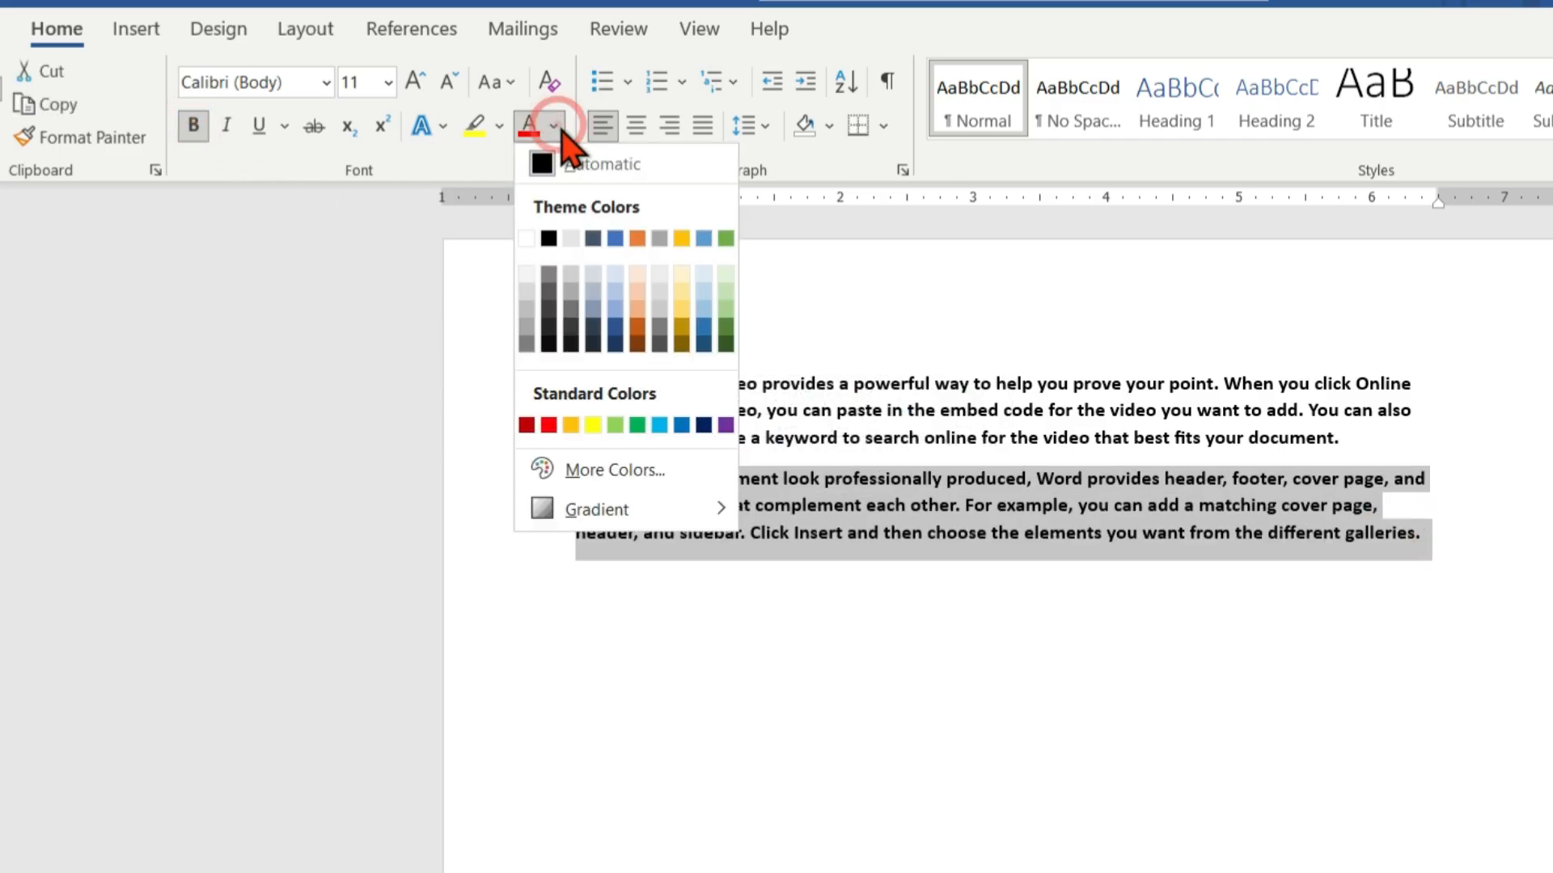
left_click(549, 424)
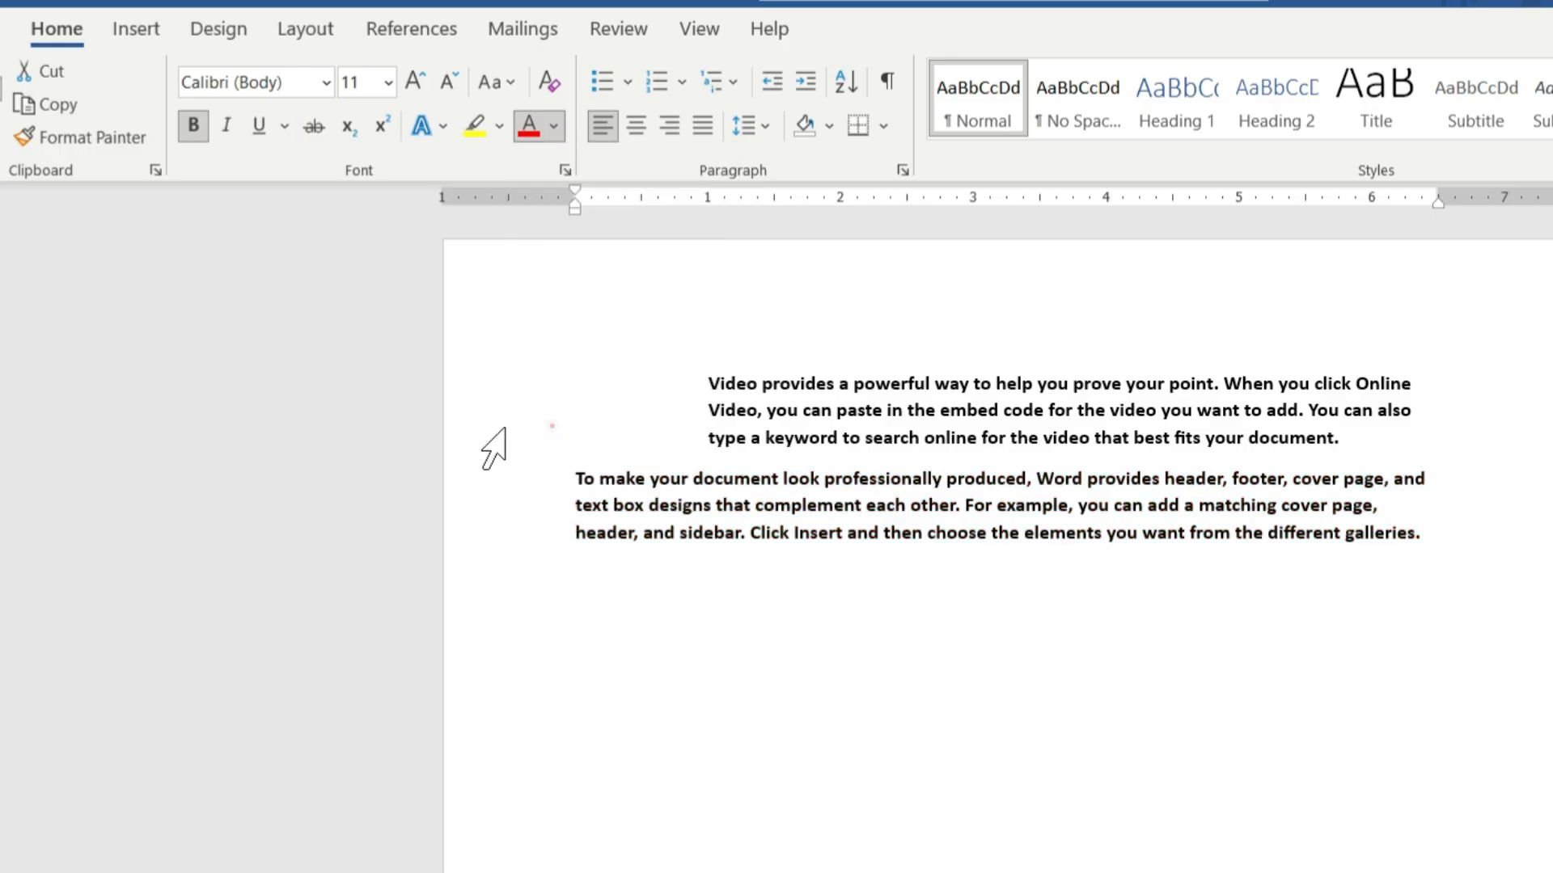
left_click(988, 518)
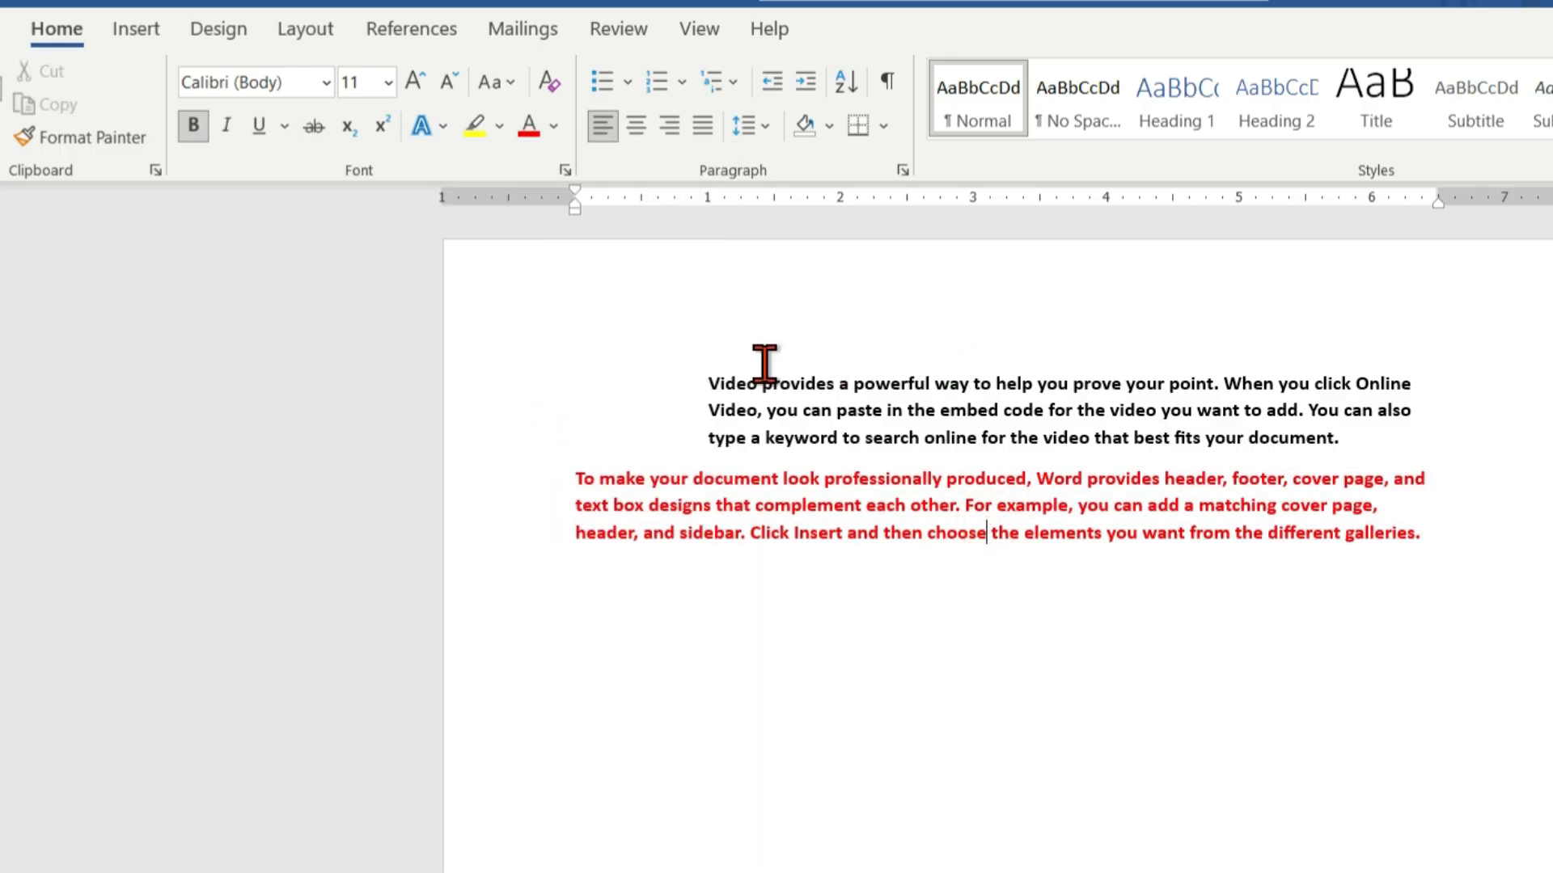
Sort the two paragraphs by Paragraphs with type Text in descending order
left_click_drag(1430, 534, 650, 376)
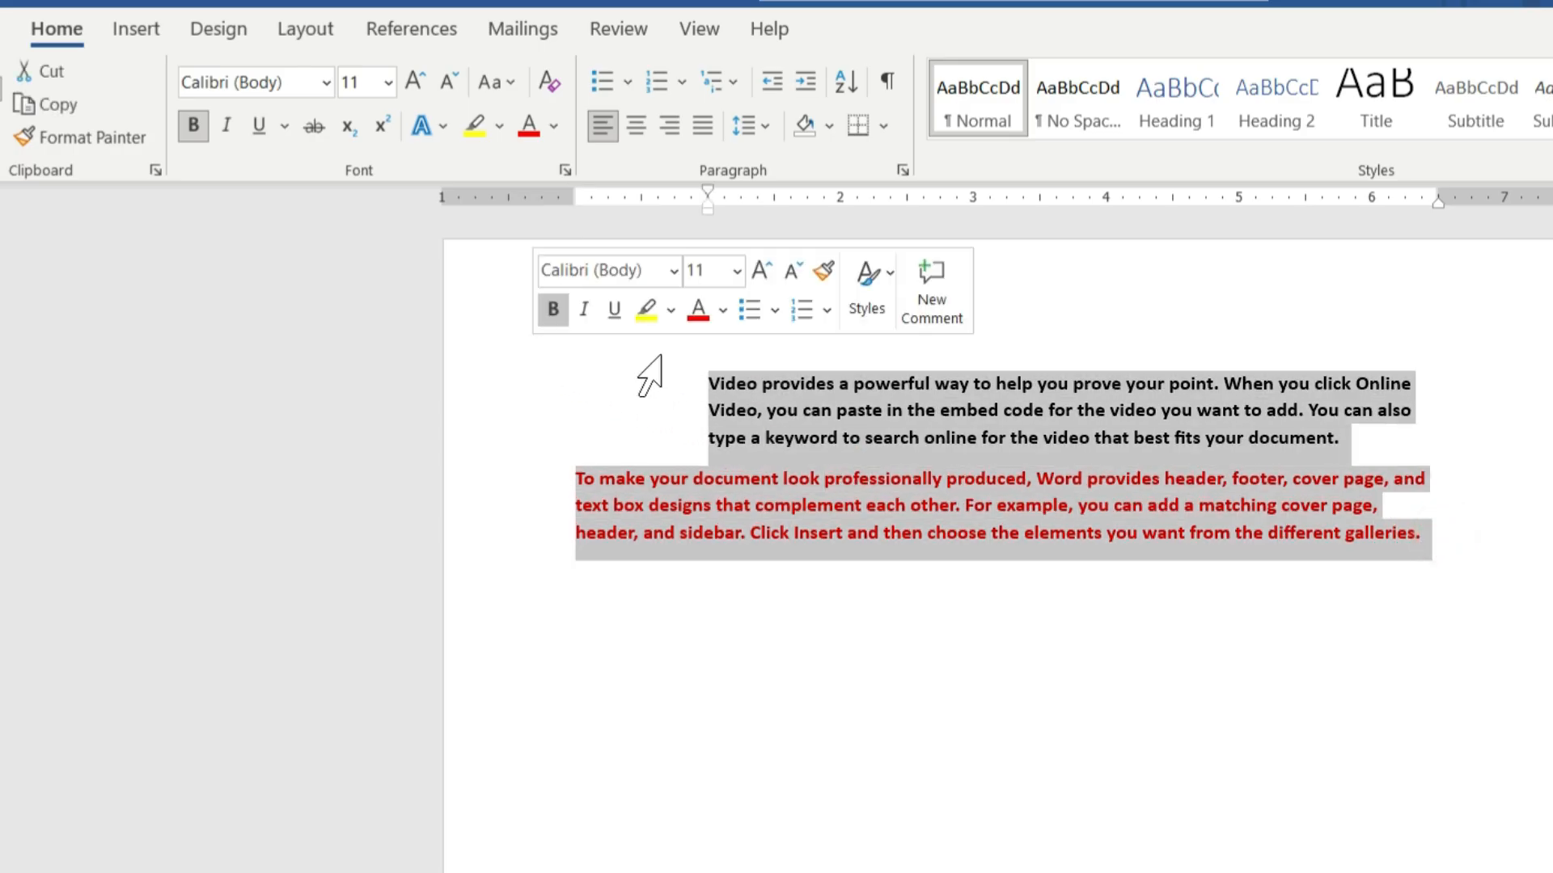
left_click(859, 87)
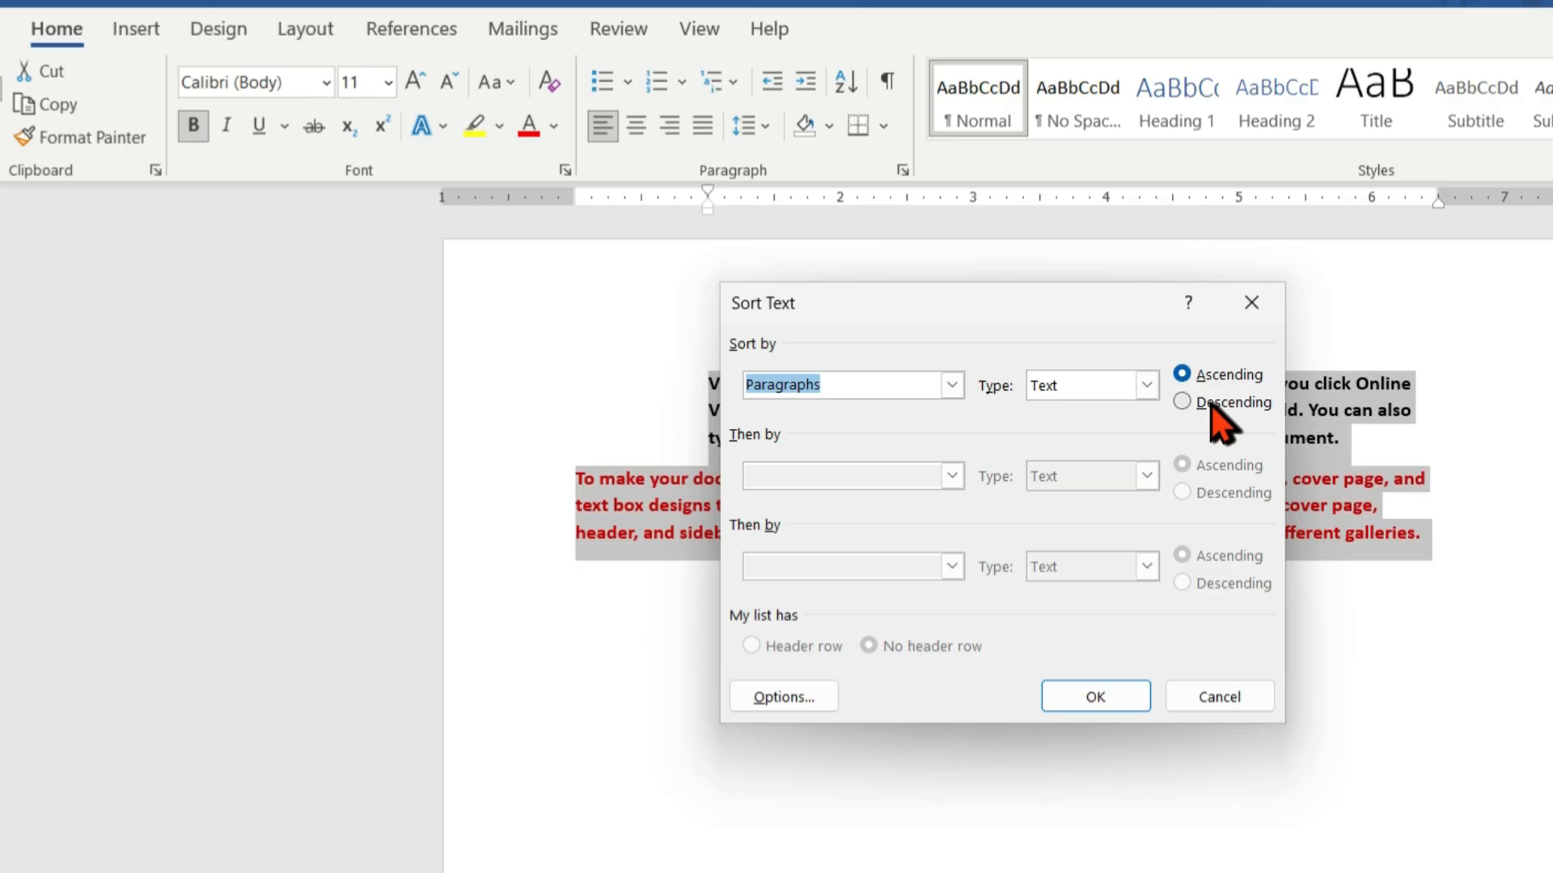
left_click(1183, 402)
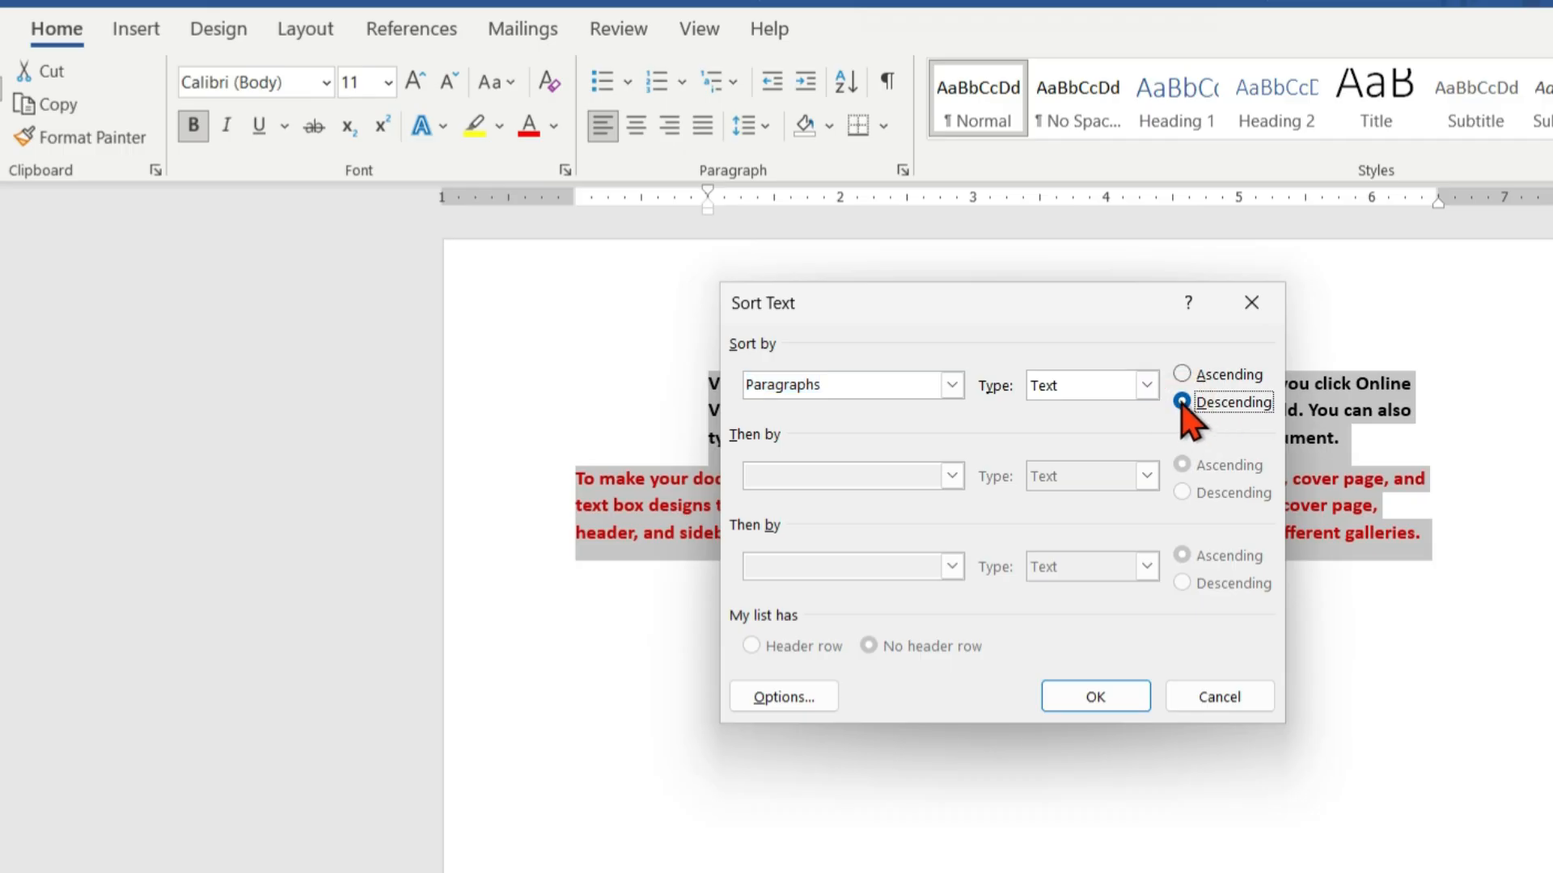
left_click(1144, 386)
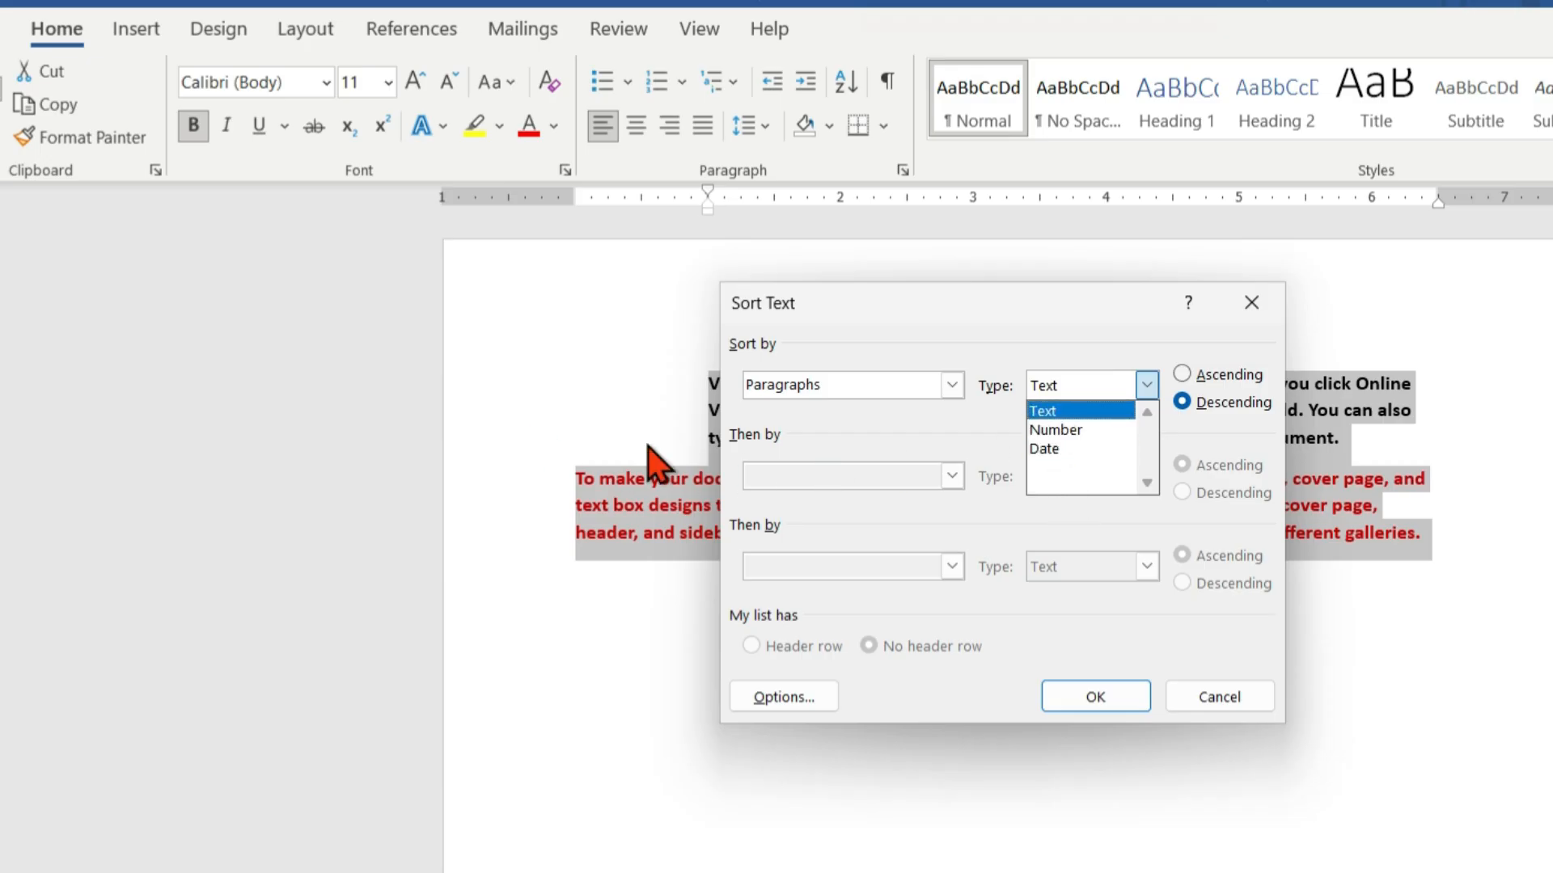
left_click(993, 414)
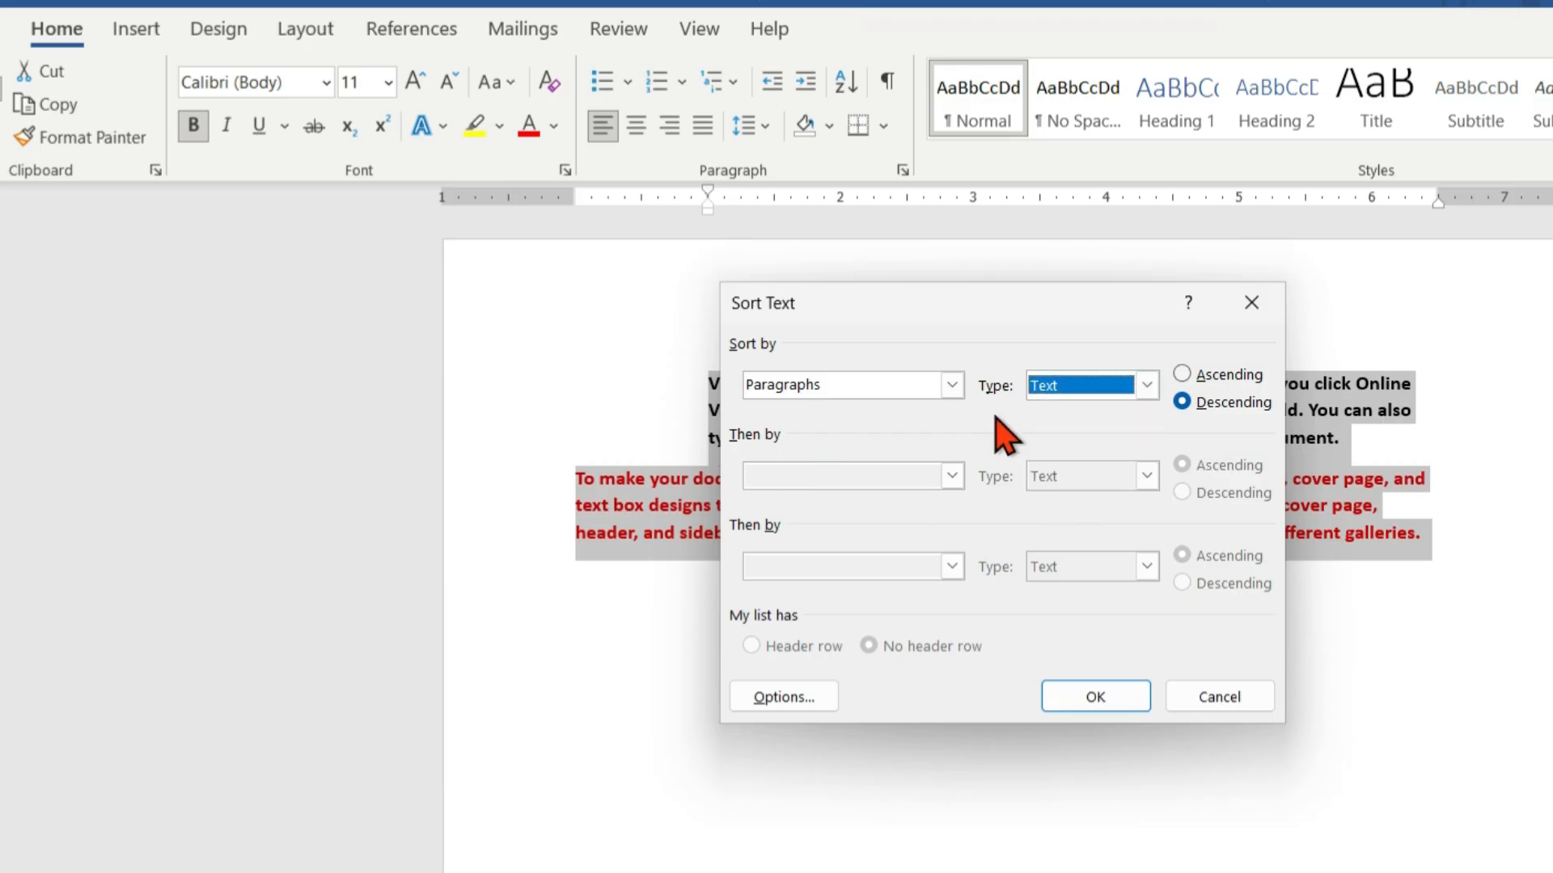
left_click(1098, 700)
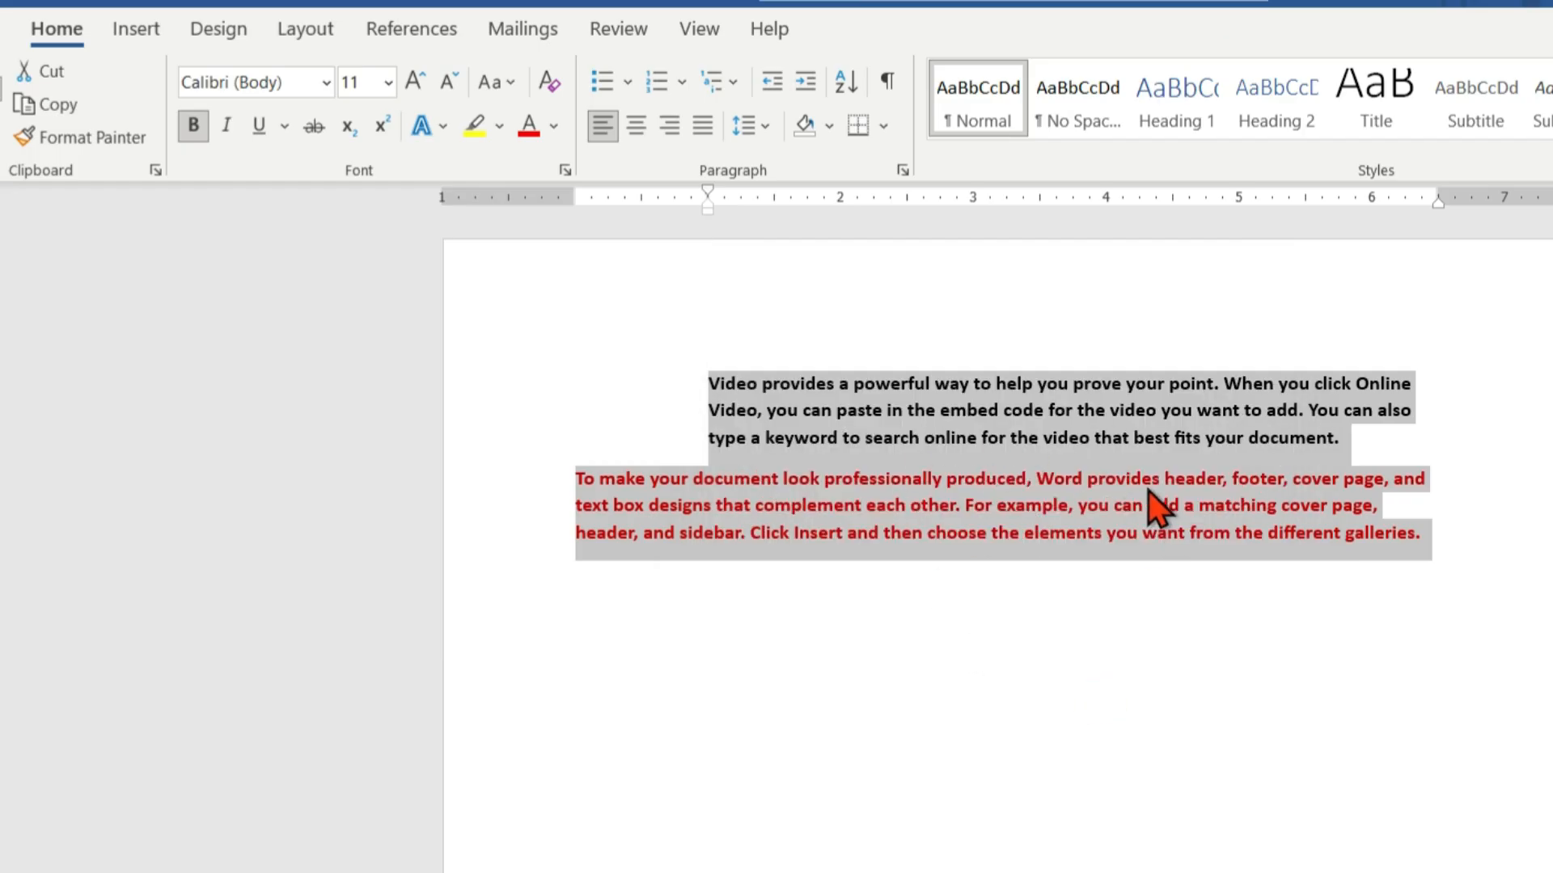
Sort the two paragraphs as text in ascending order
left_click(846, 81)
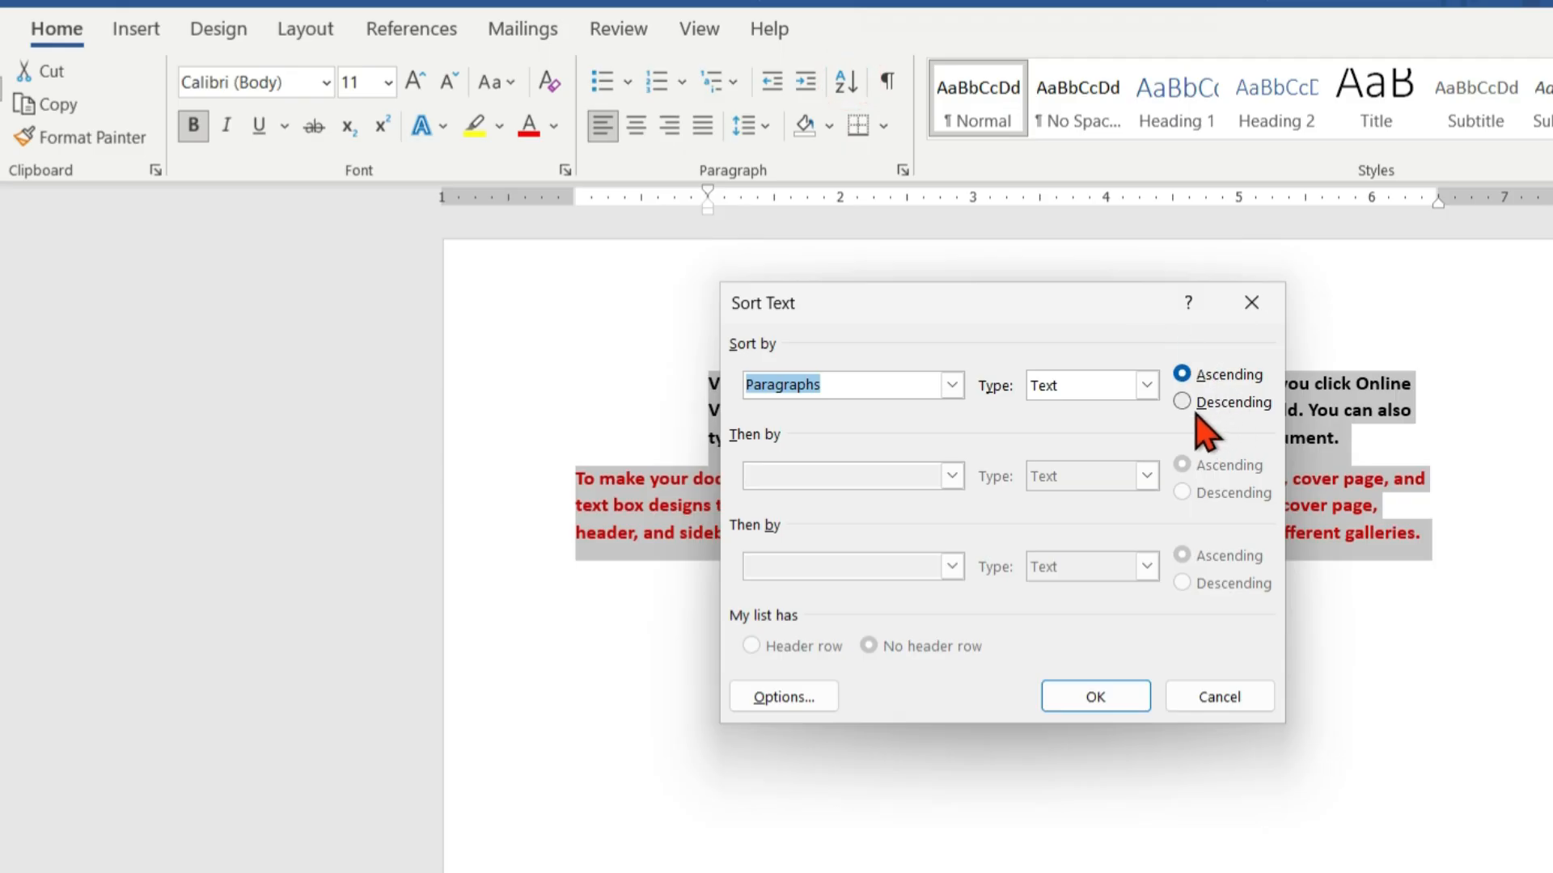
left_click(1187, 379)
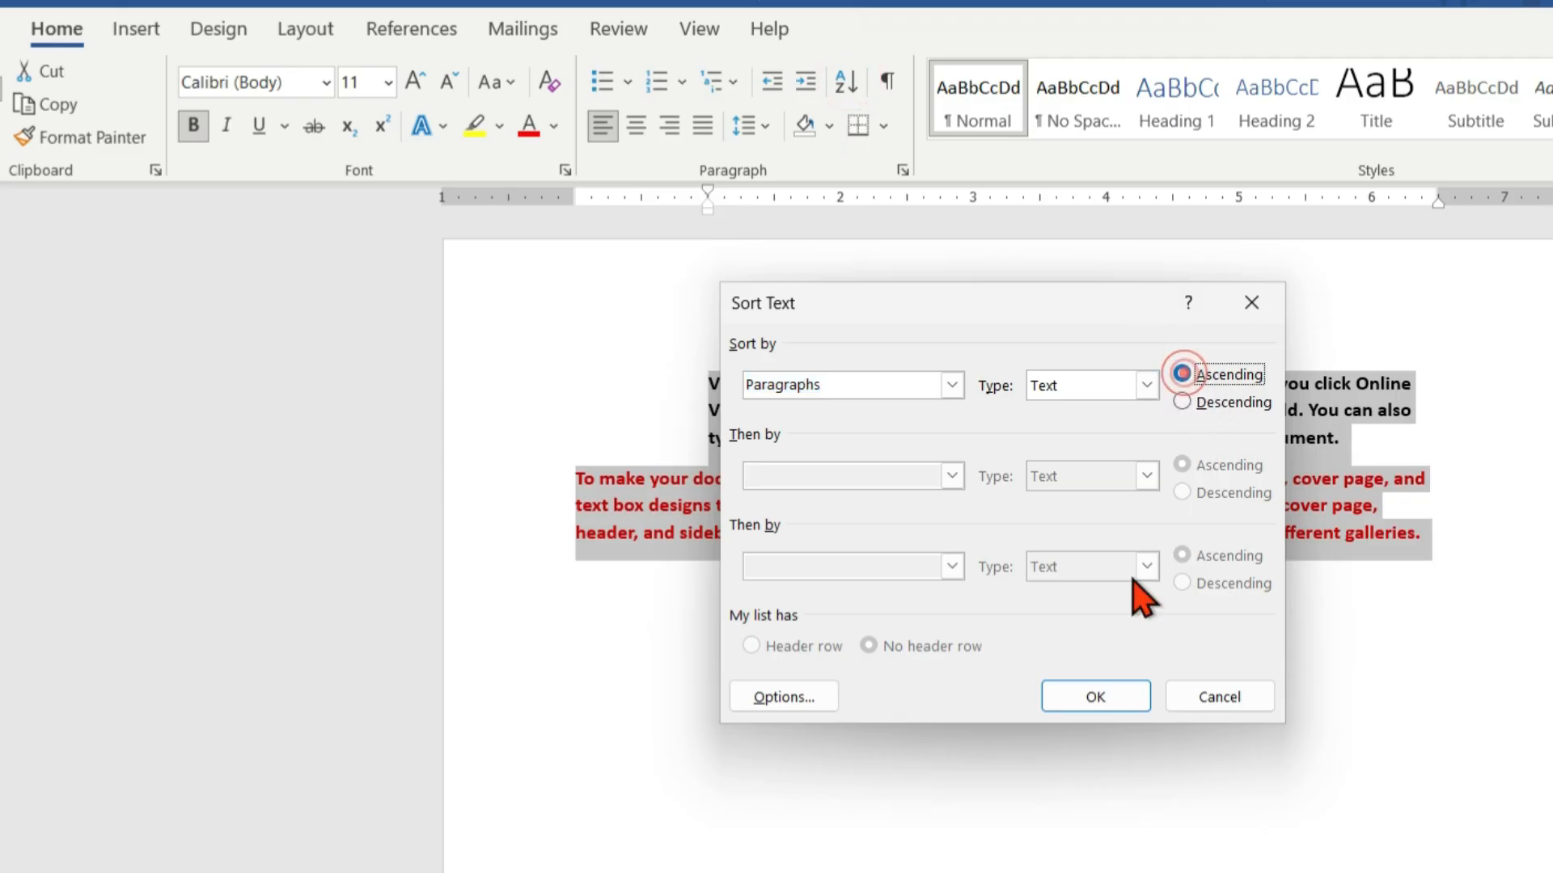
left_click(1115, 700)
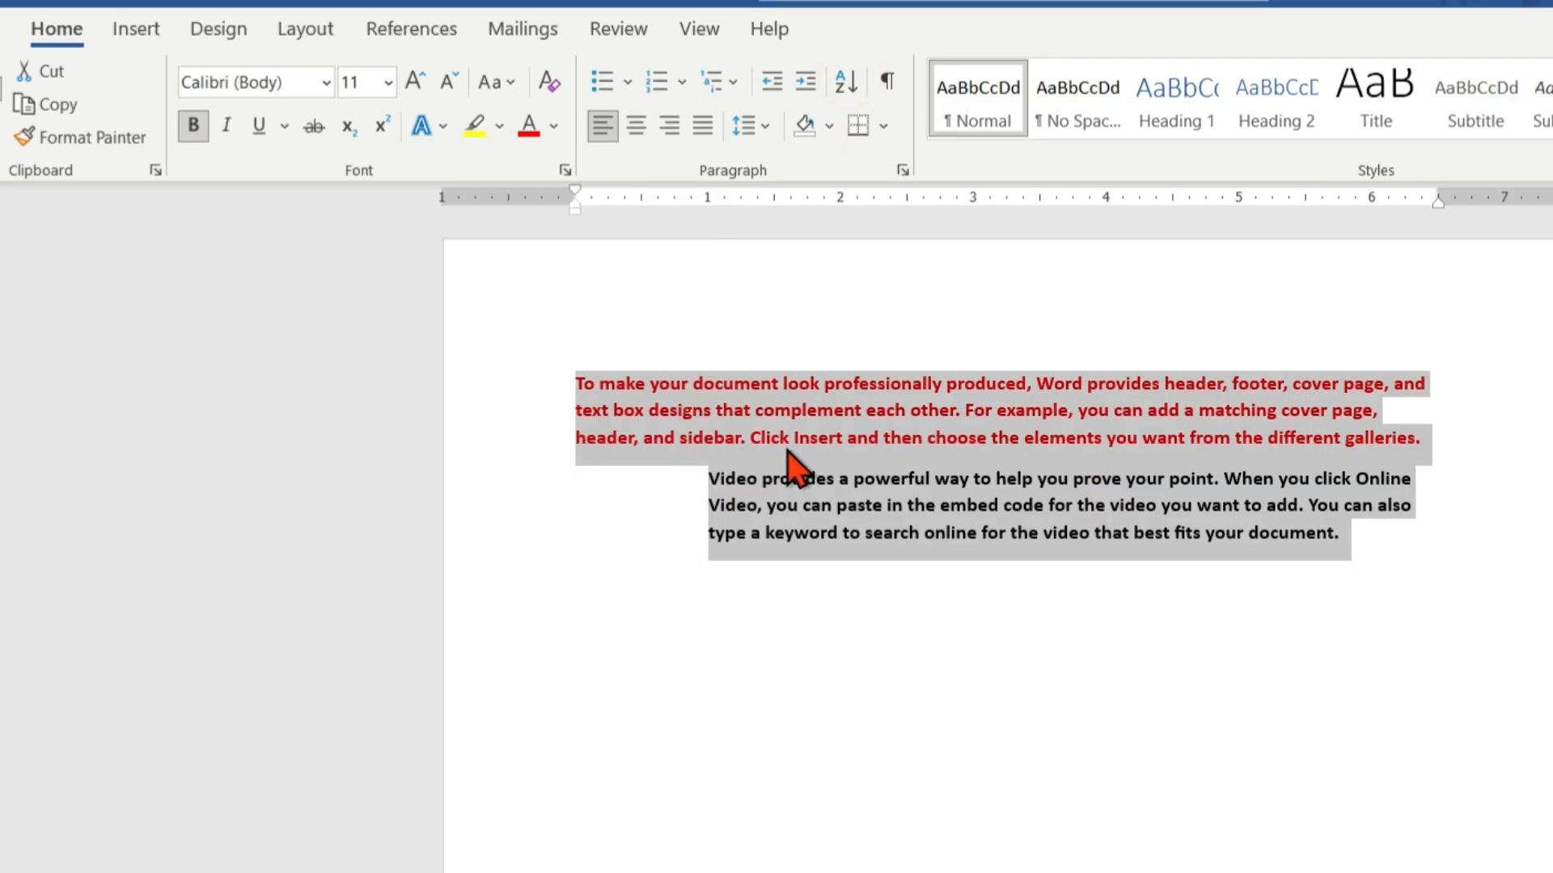
left_click(909, 535)
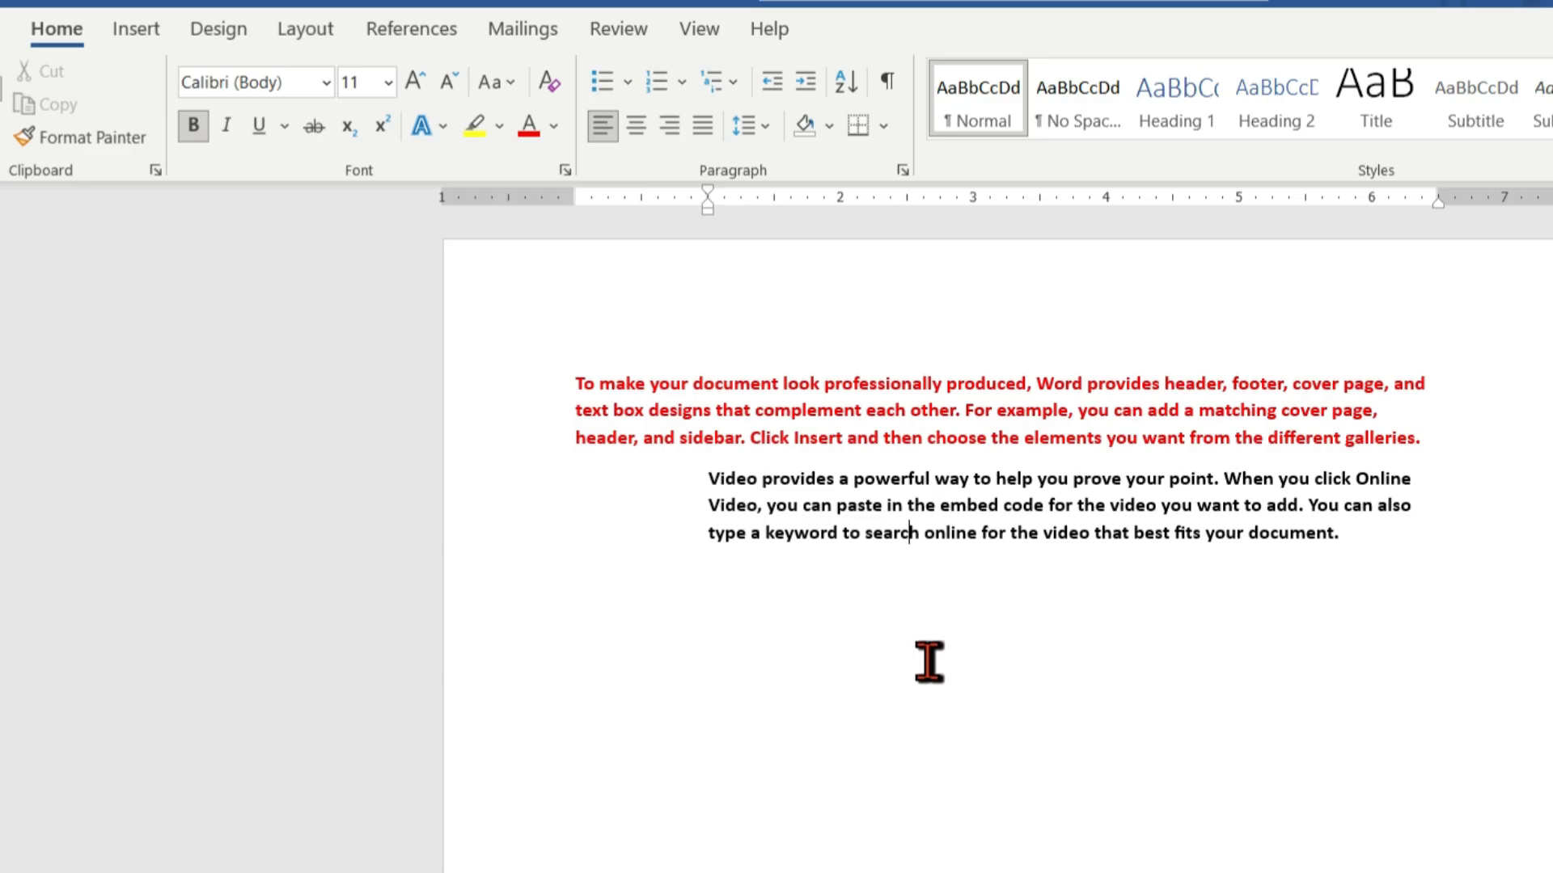
Enter 123456 and 98765 on separate lines below the paragraphs and sort them as numbers in ascending order
left_click(998, 624)
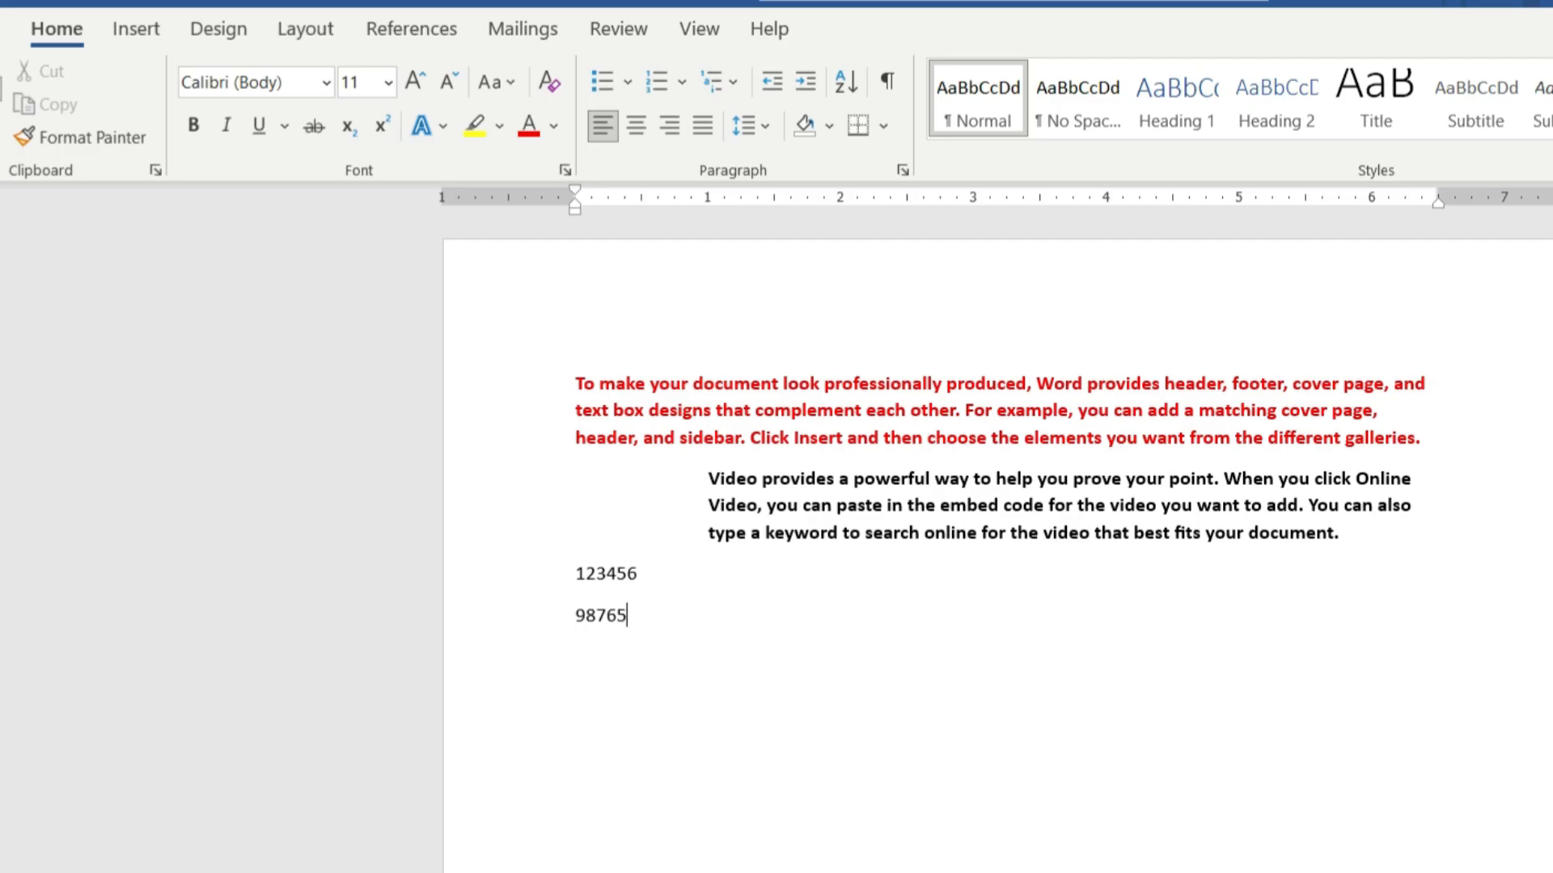
left_click_drag(662, 617, 575, 596)
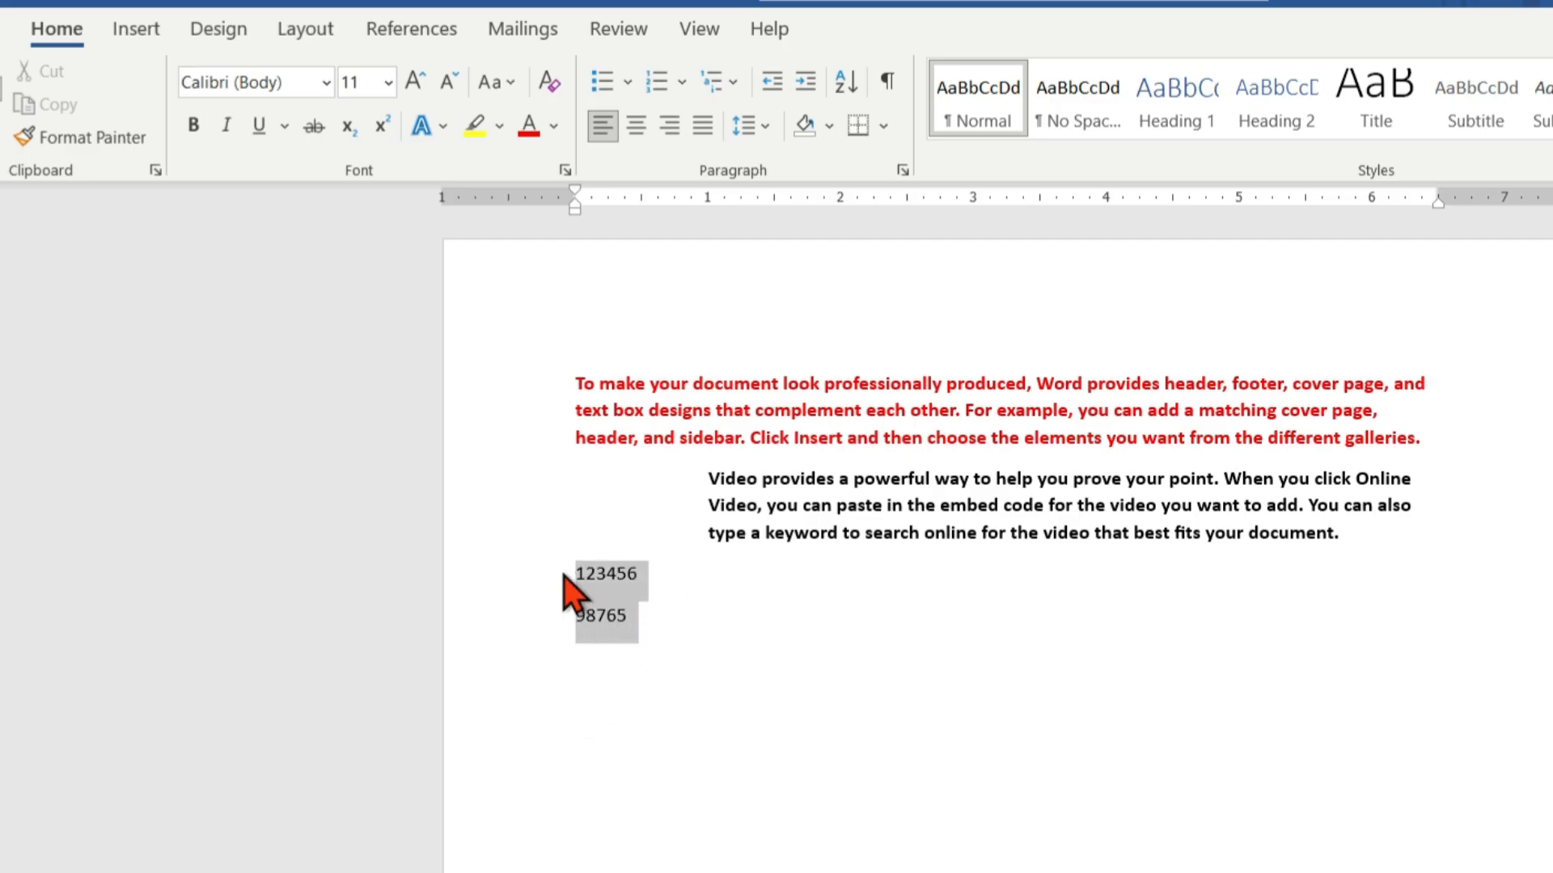
left_click(846, 81)
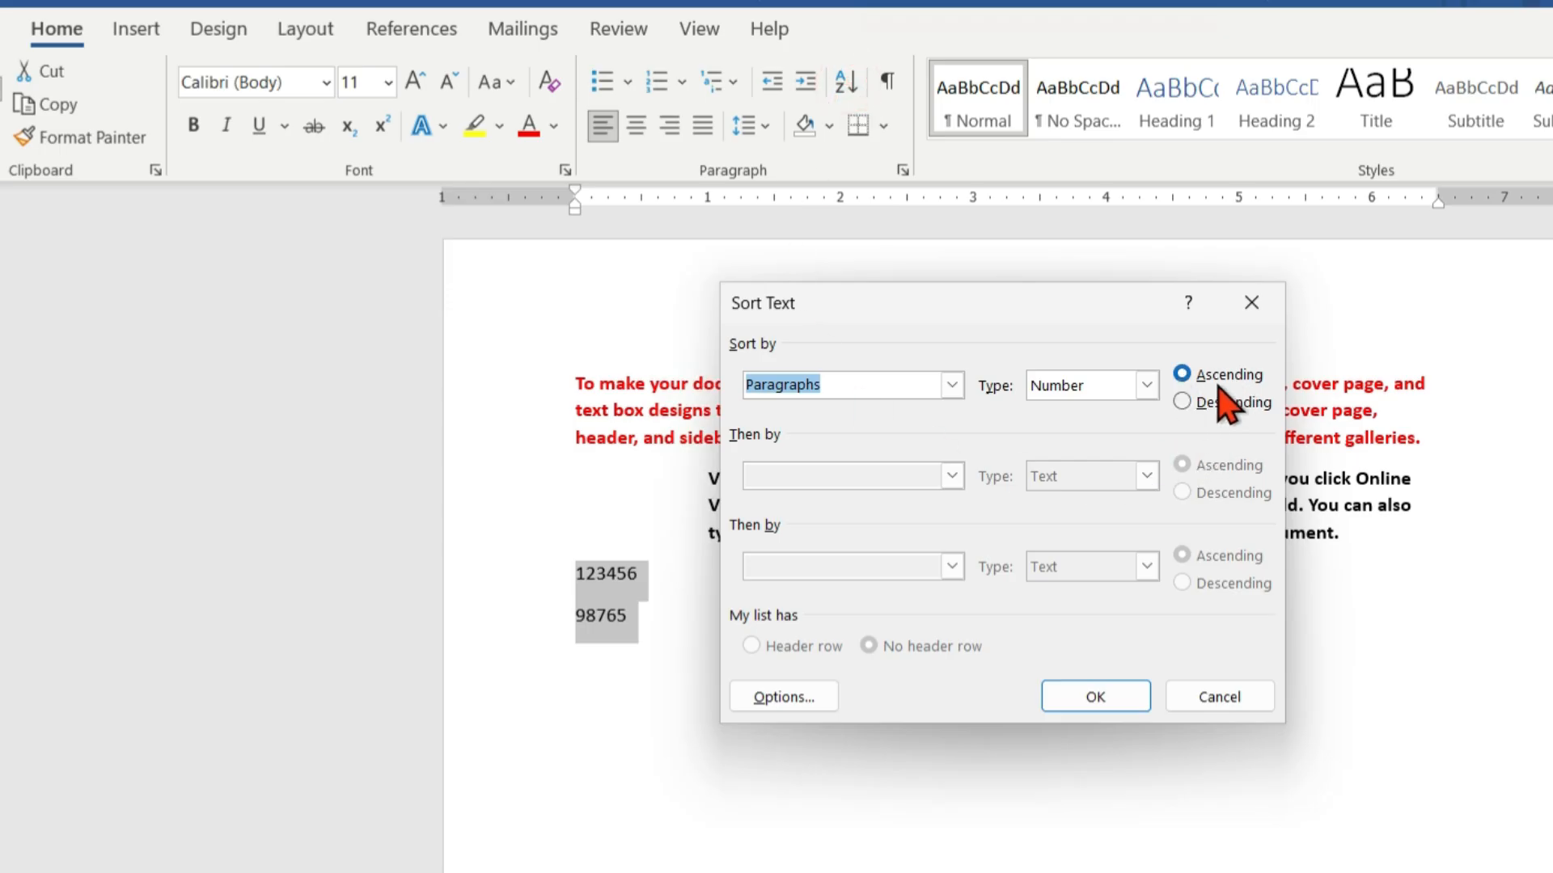
left_click(1111, 696)
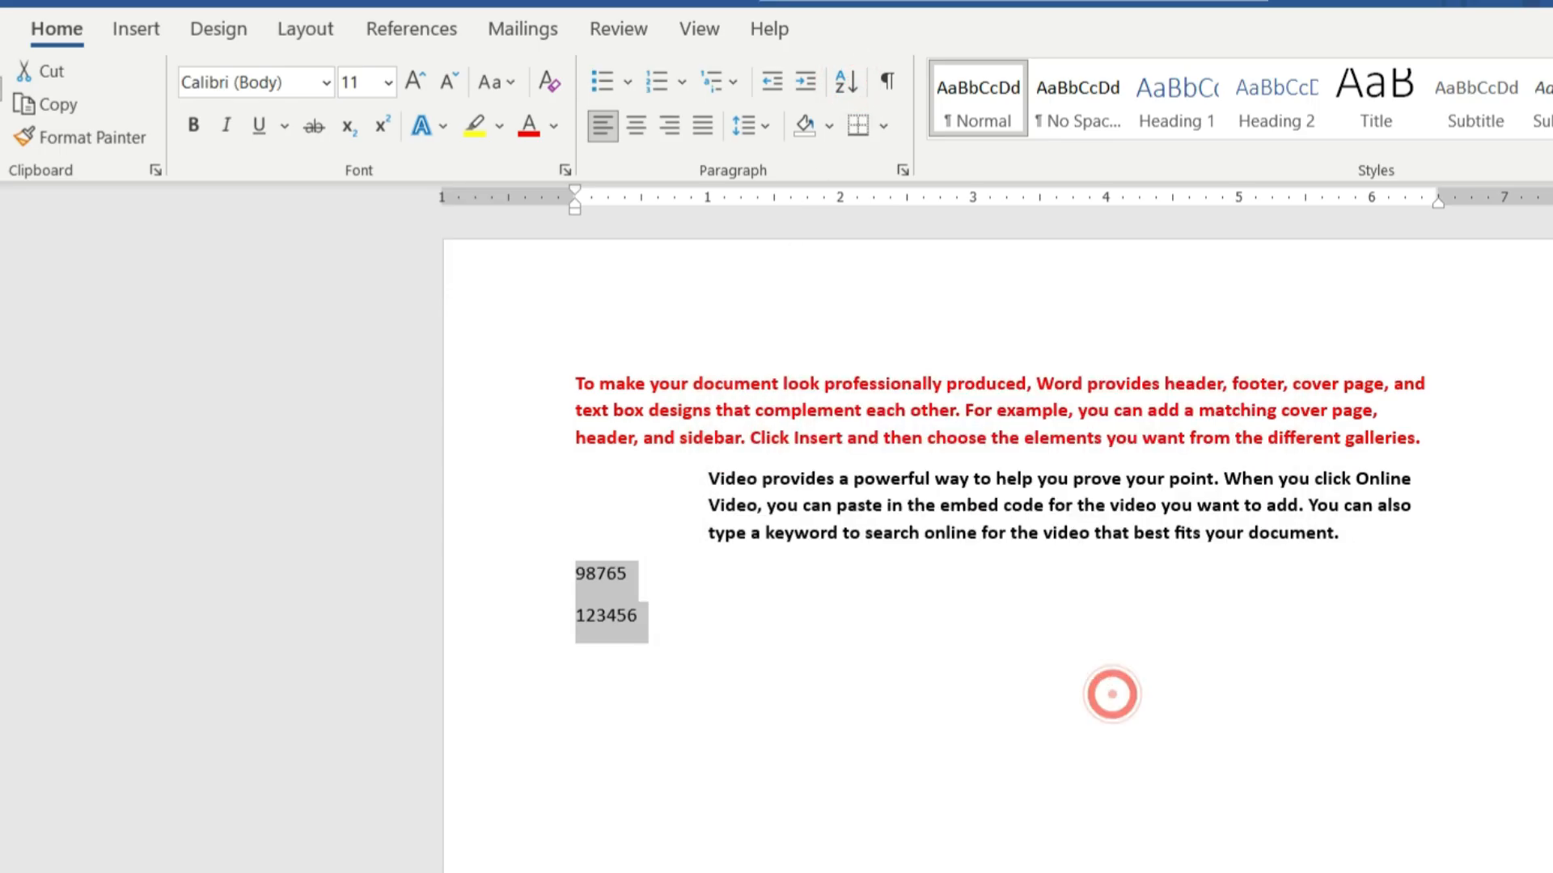
left_click(725, 682)
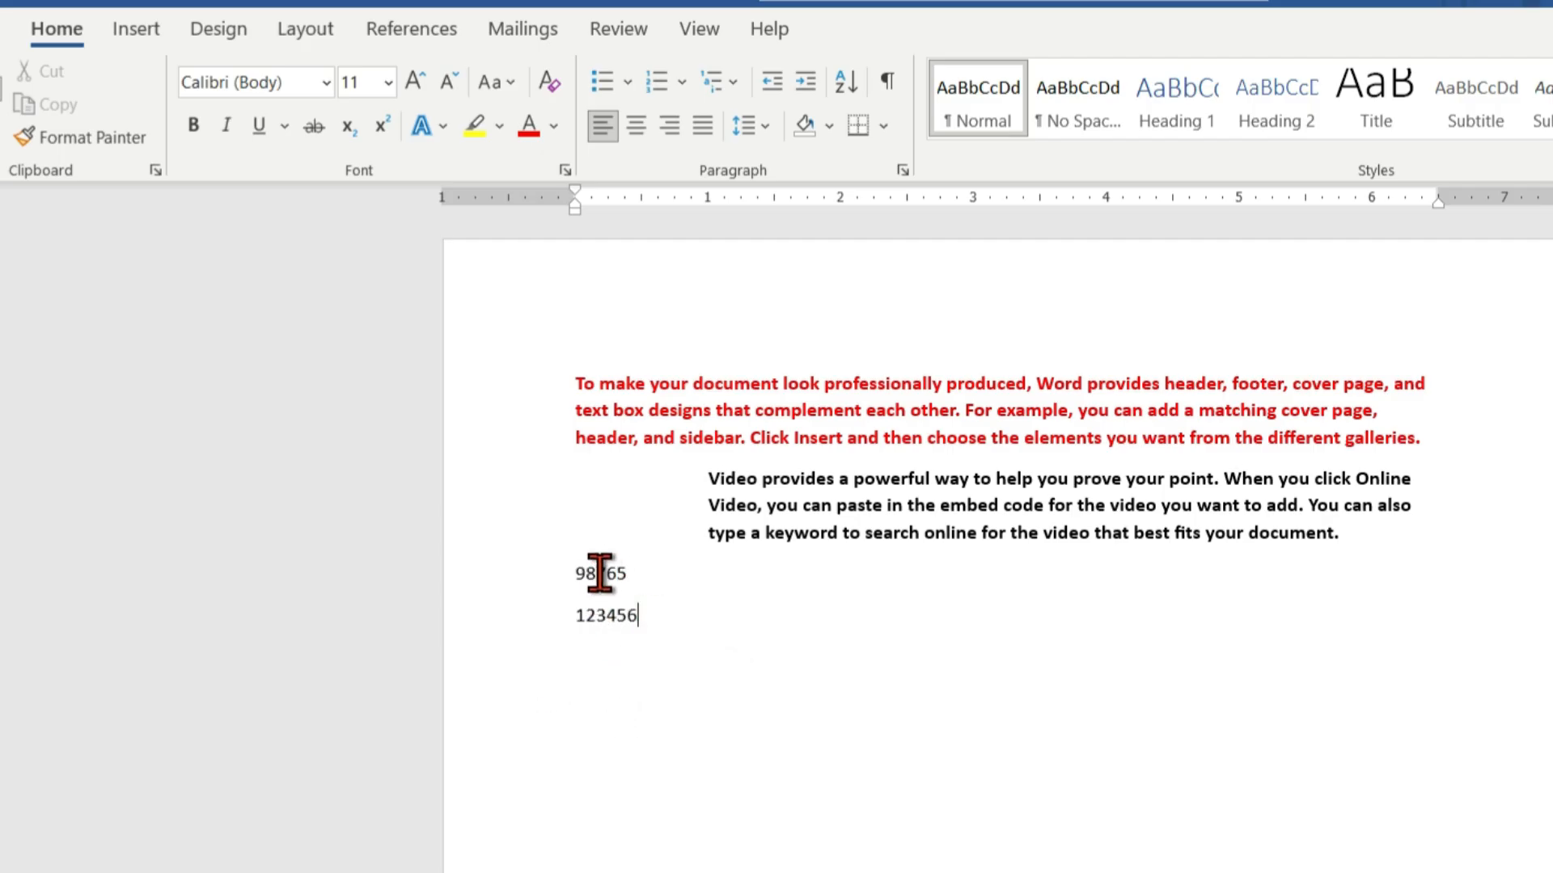
Sort the two number lines as numbers in descending order
left_click(659, 618)
left_click(577, 576, "shift")
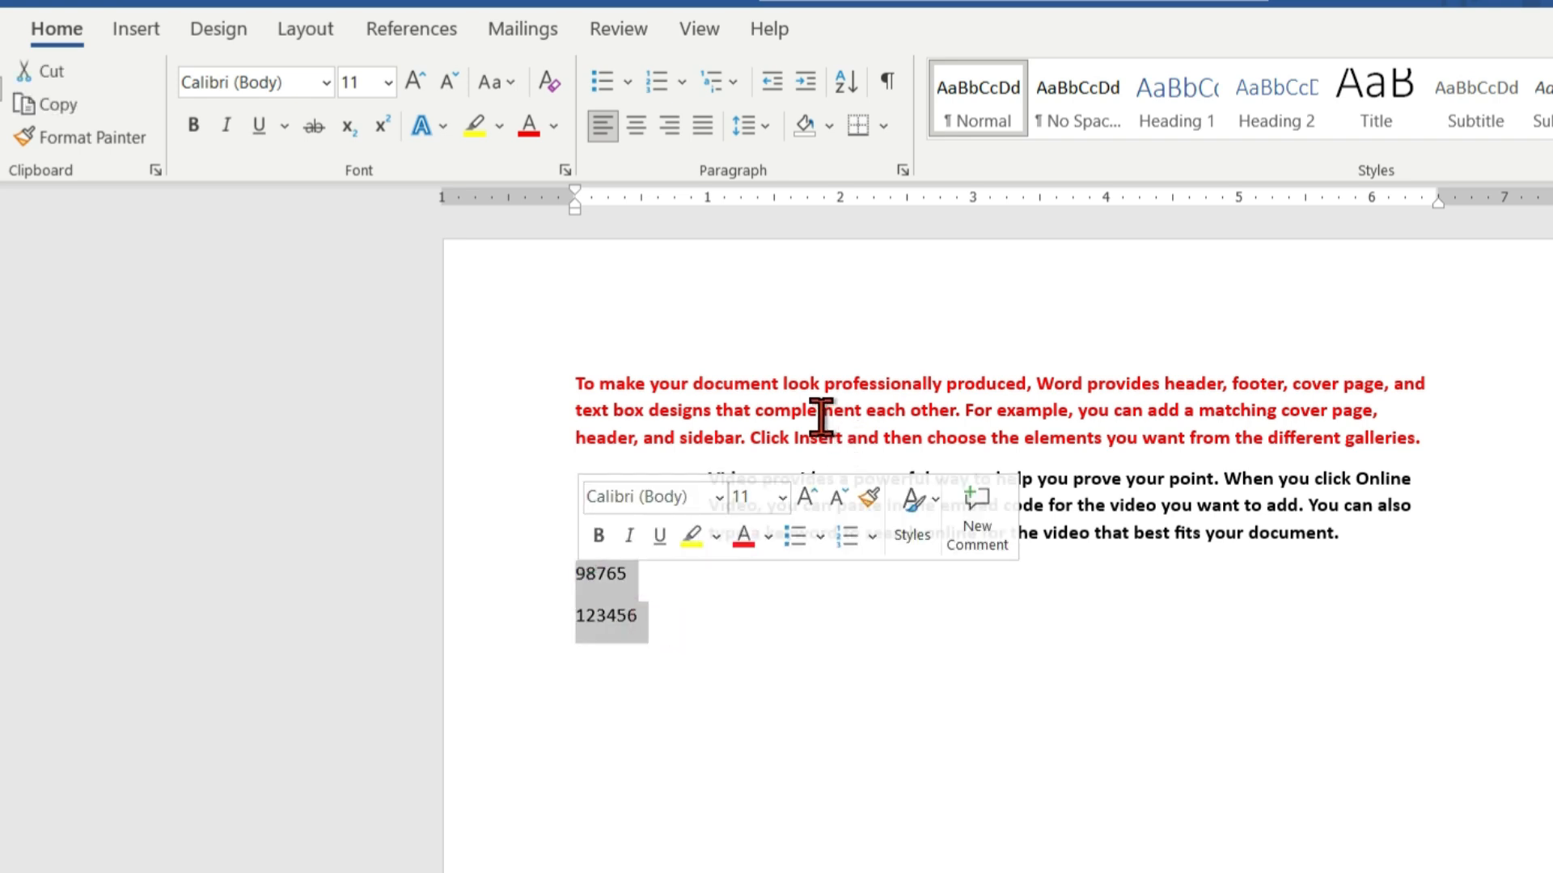
left_click(846, 81)
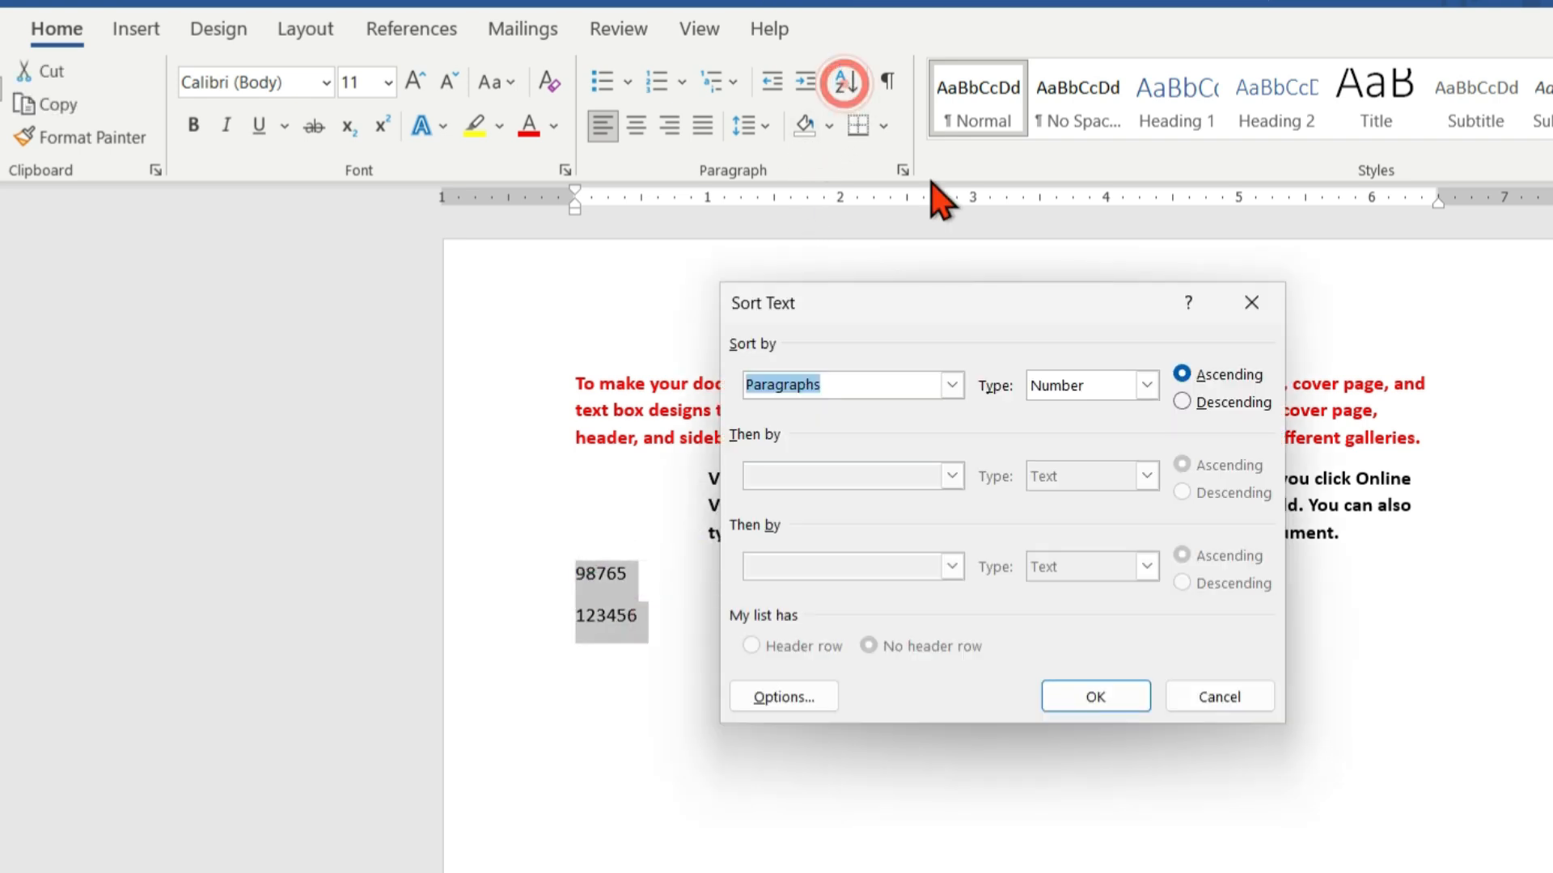
left_click(1207, 404)
left_click(1099, 697)
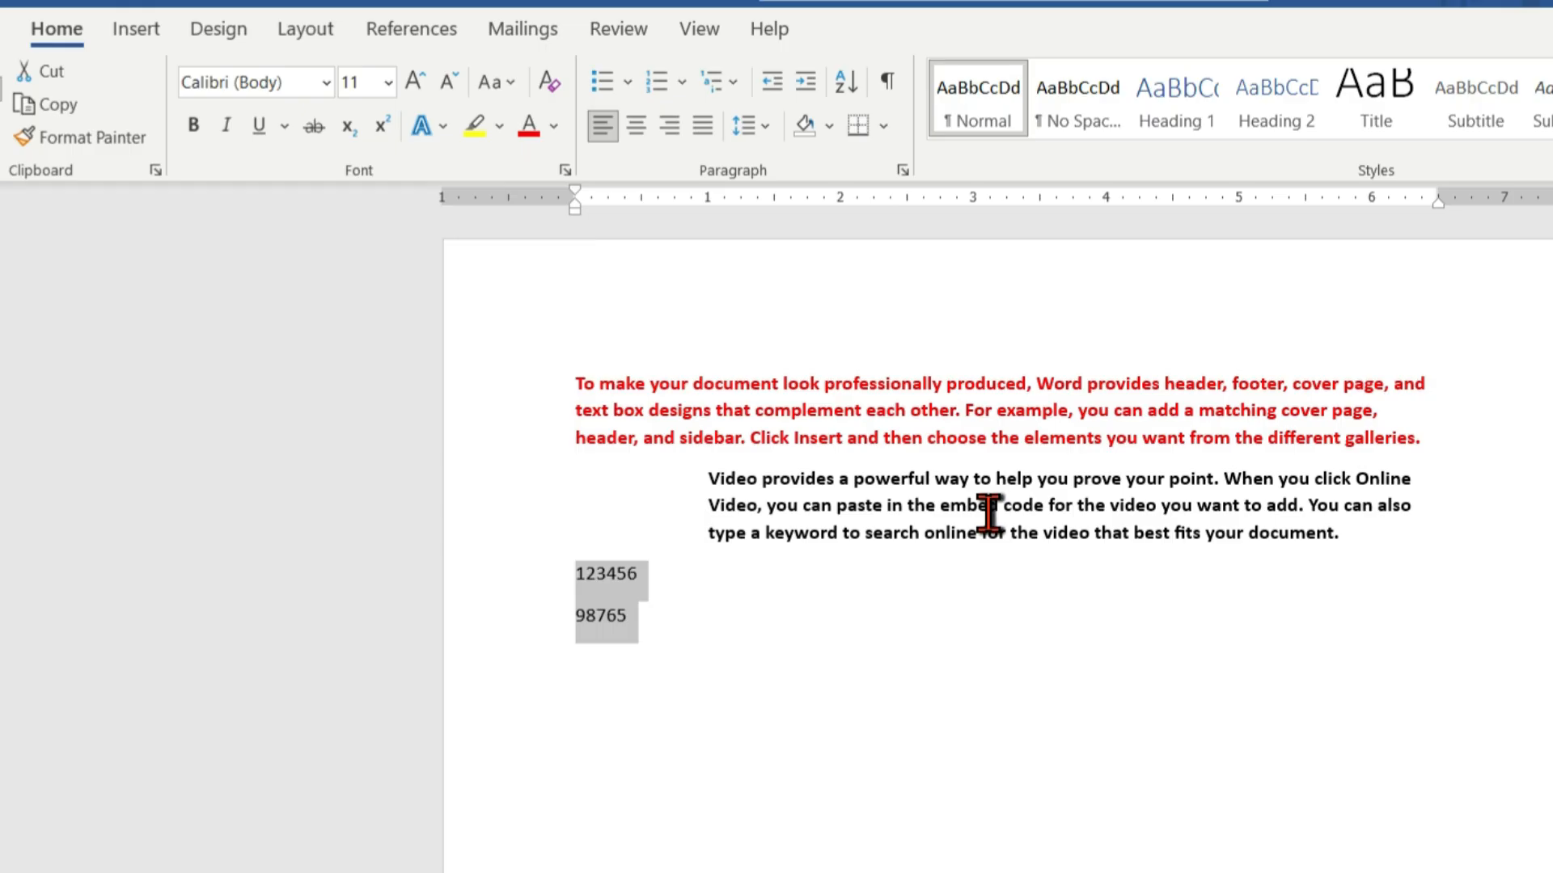
Replace the two number lines below the paragraphs with a single asterisk
left_click(1052, 631)
type("*")
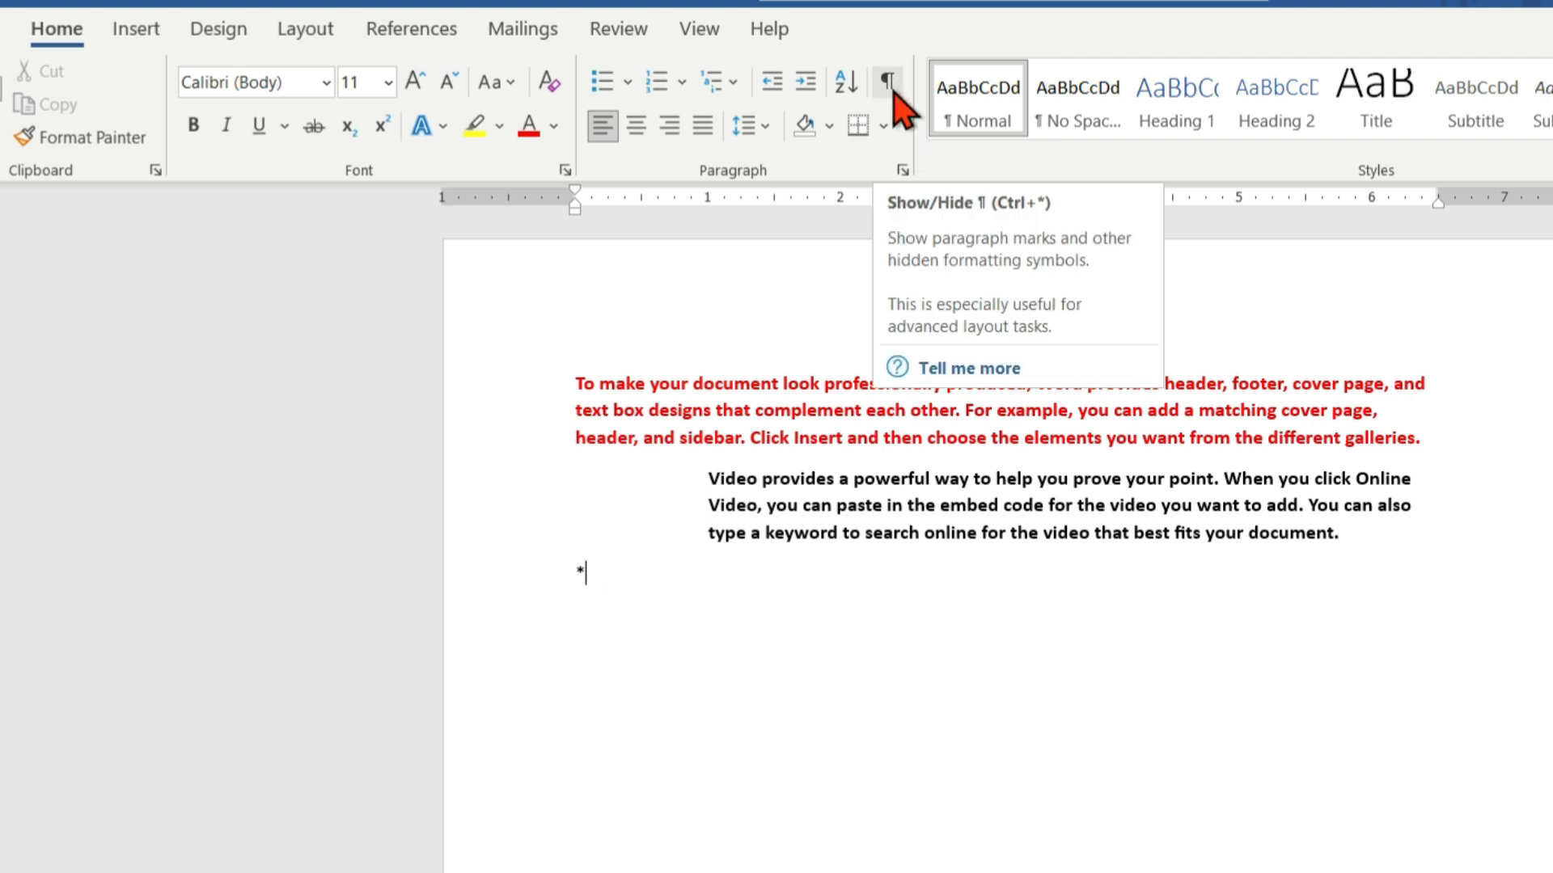
Show the paragraph marks and hidden formatting symbols, and examine them at the paragraph ends
left_click_drag(1372, 536, 570, 378)
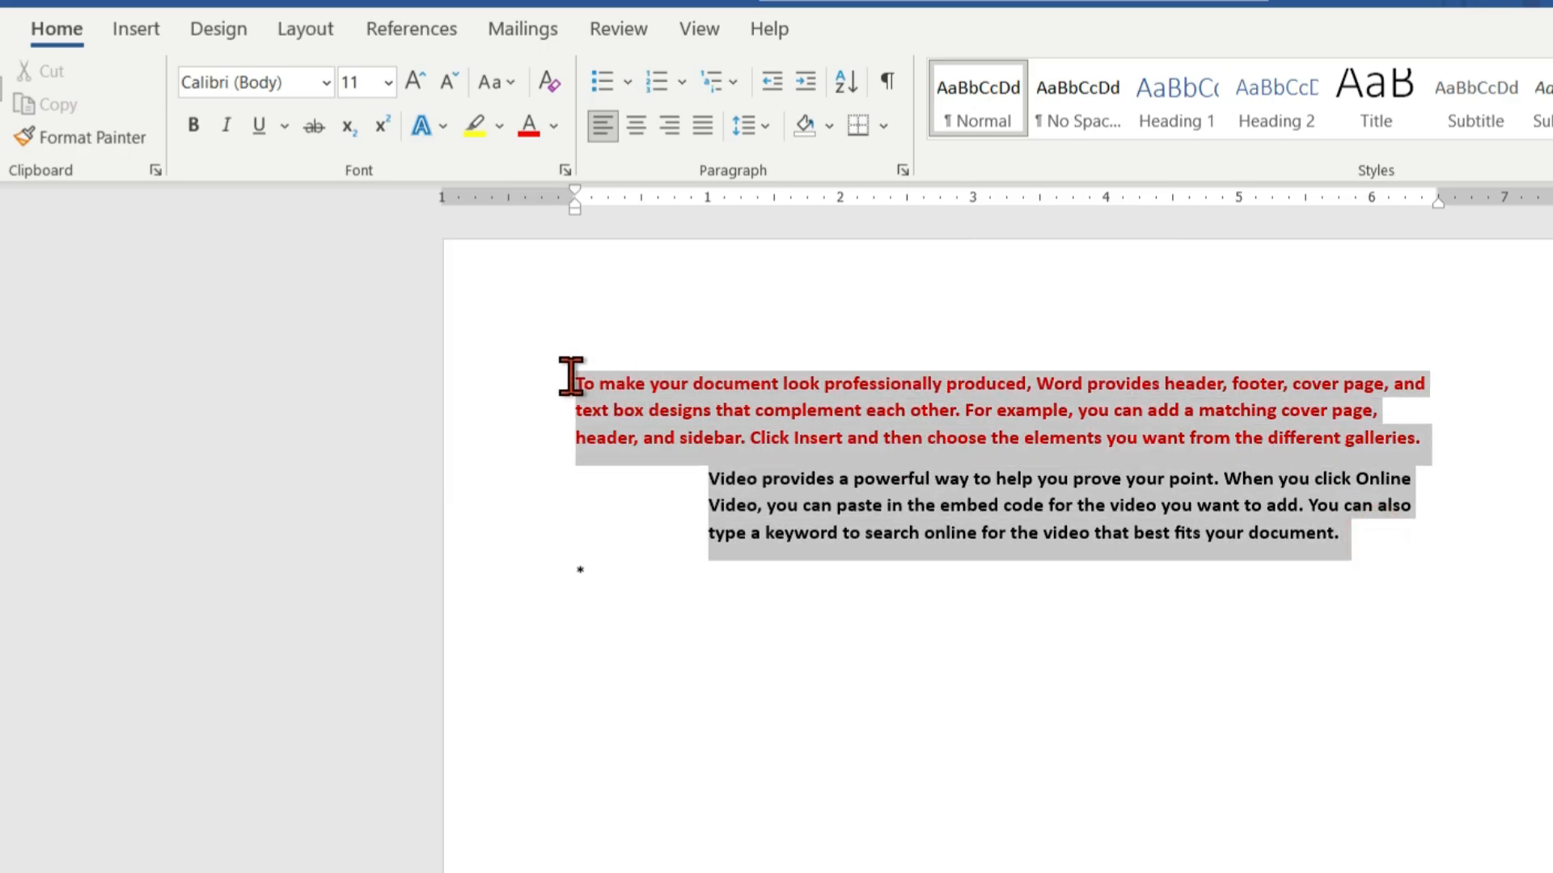
left_click(887, 78)
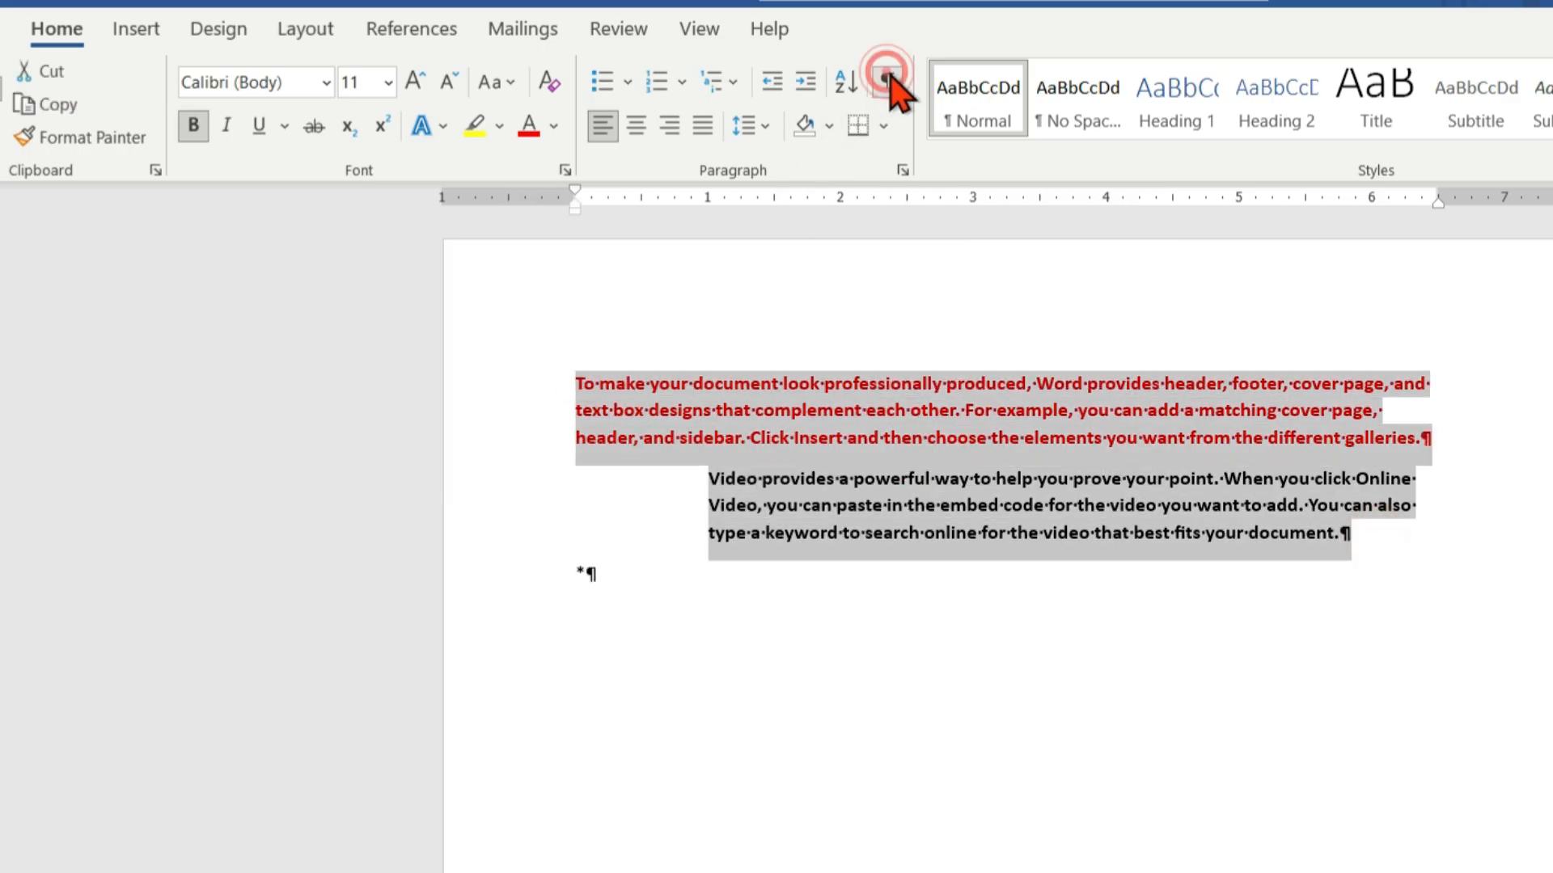
left_click(1343, 612)
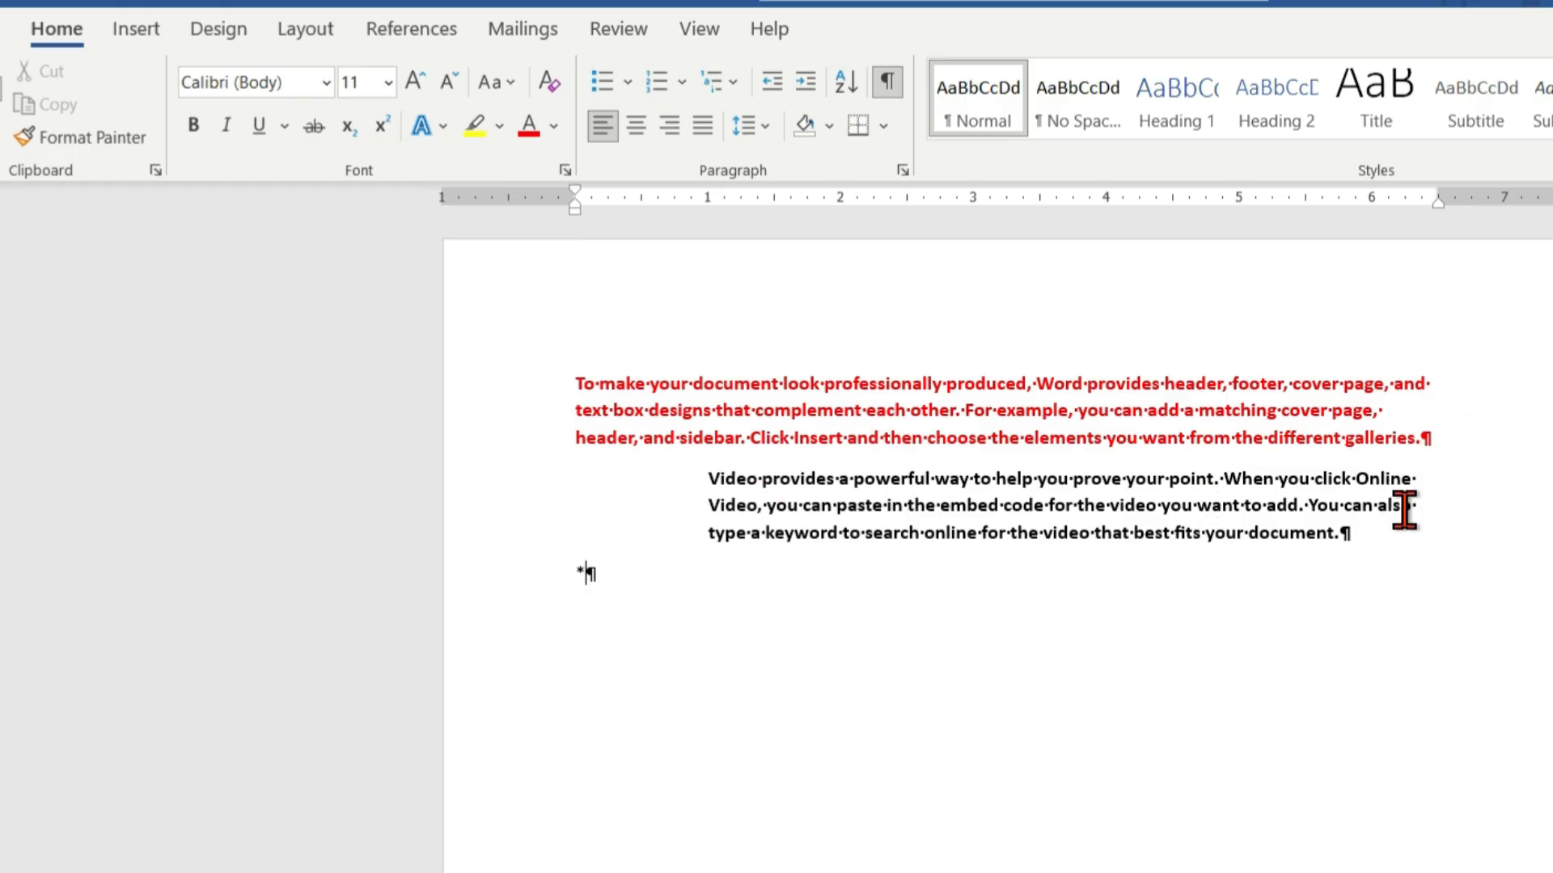
left_click(616, 579)
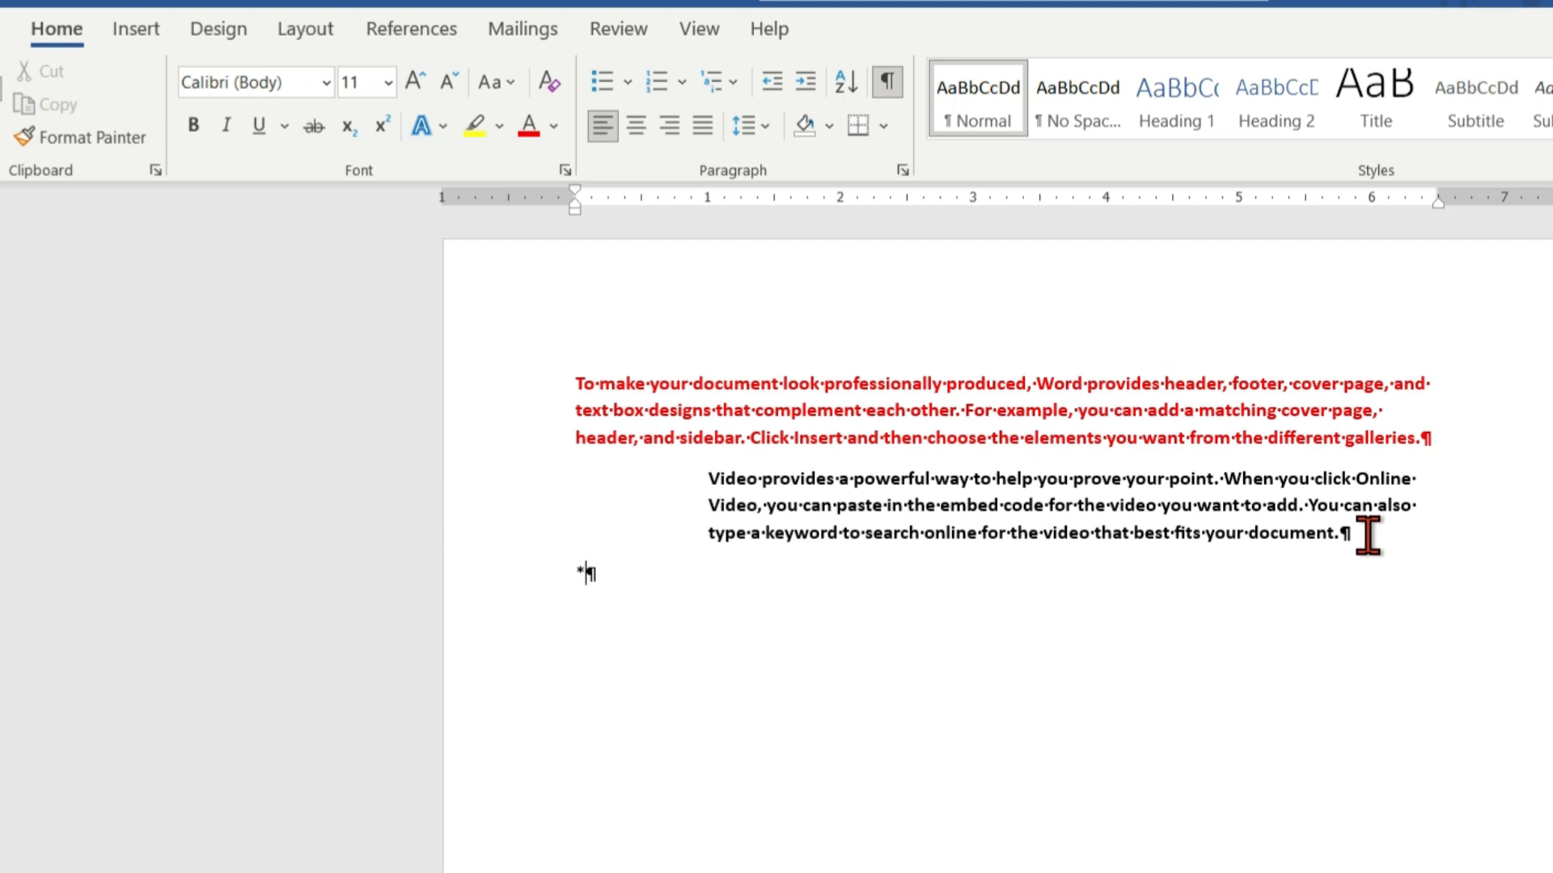
Toggle the formatting marks off, on and off again, leaving them hidden
left_click(890, 80)
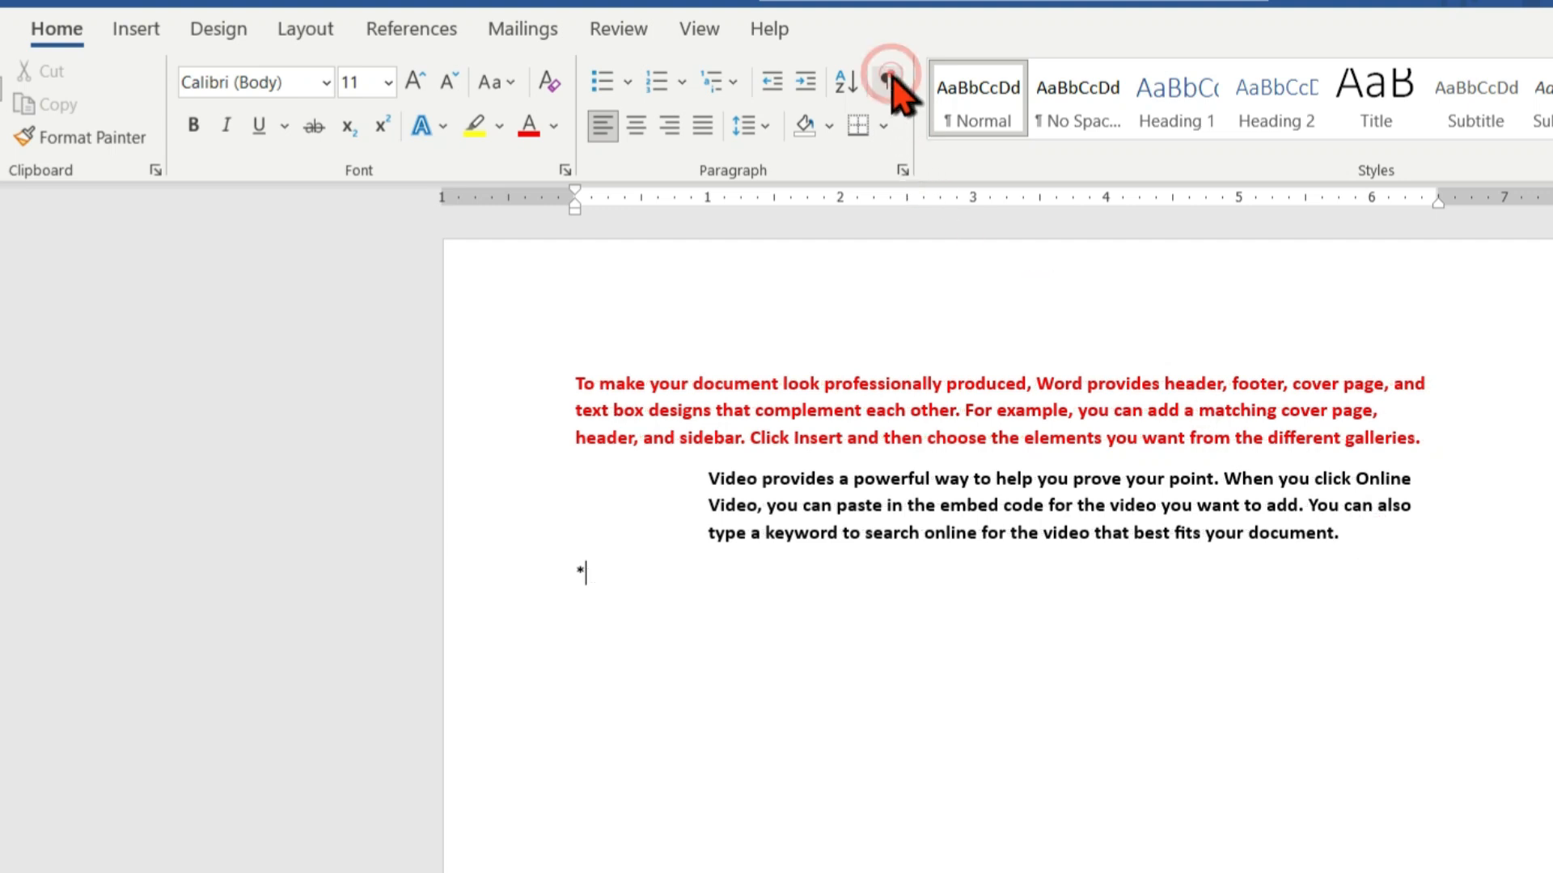
left_click(889, 79)
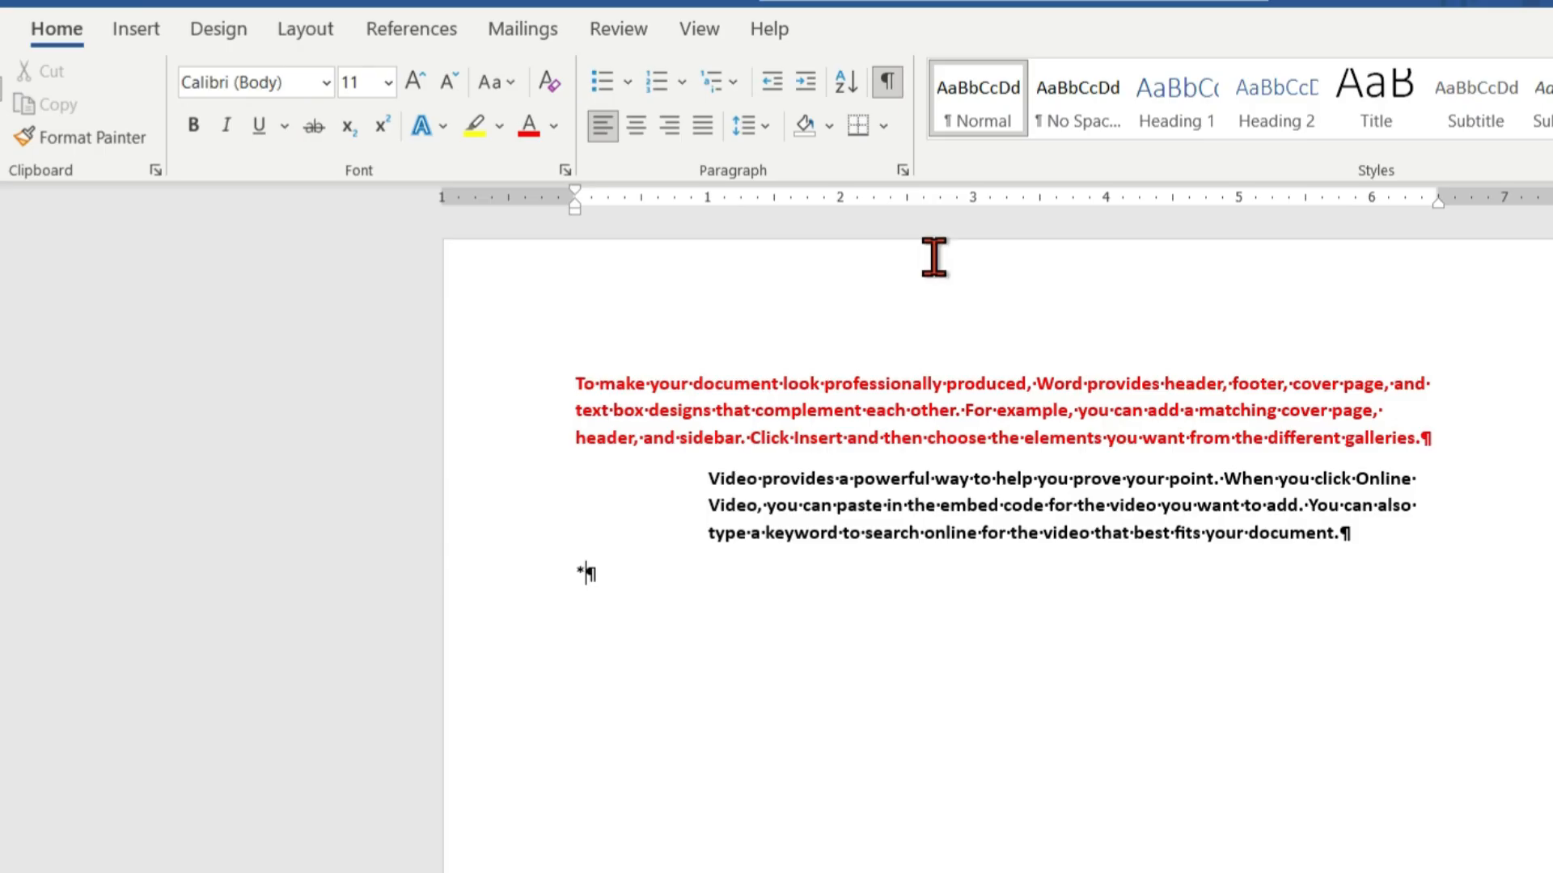
left_click(887, 81)
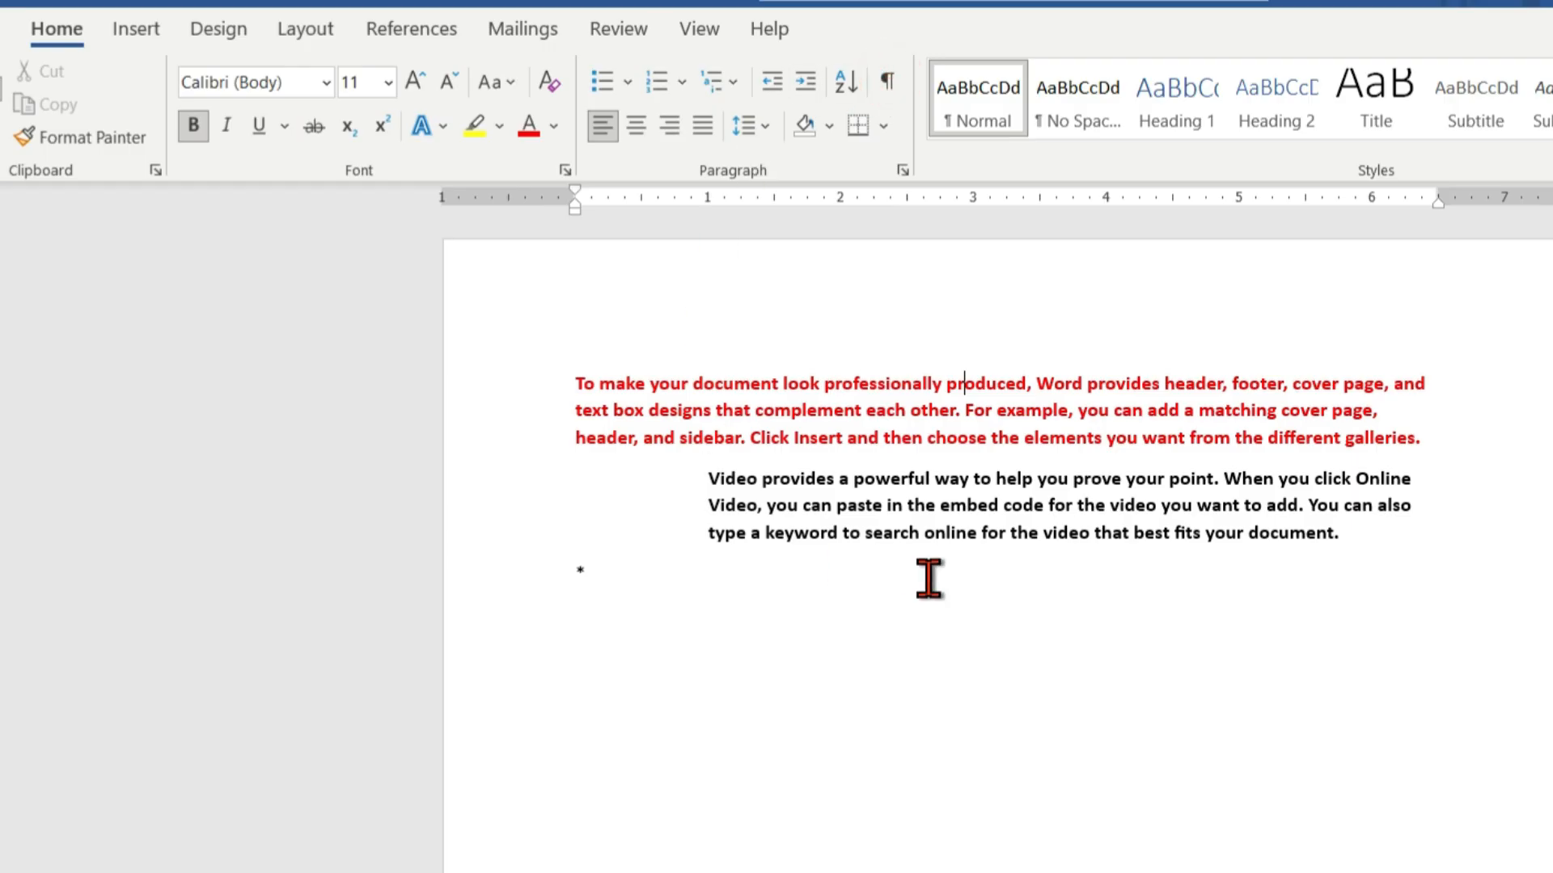